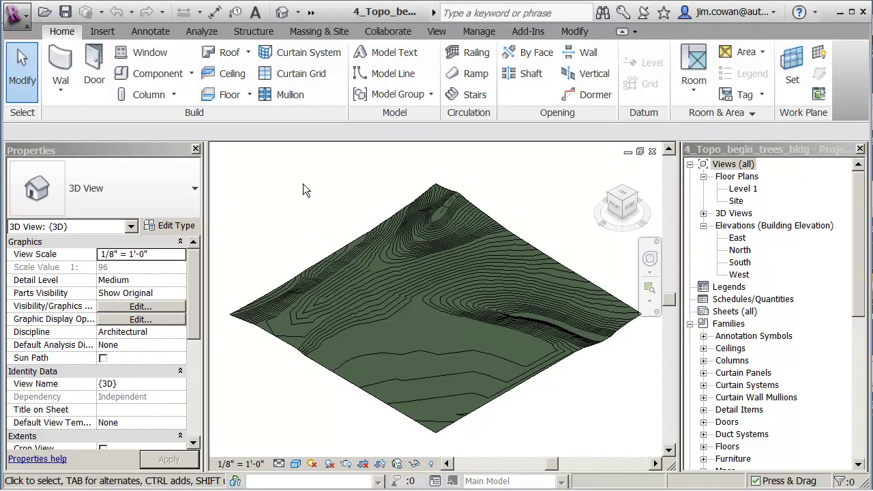
# Step: Plant two RPC Douglas Fir 60' trees on the left slope and check them from front and left
pyautogui.click(329, 33)
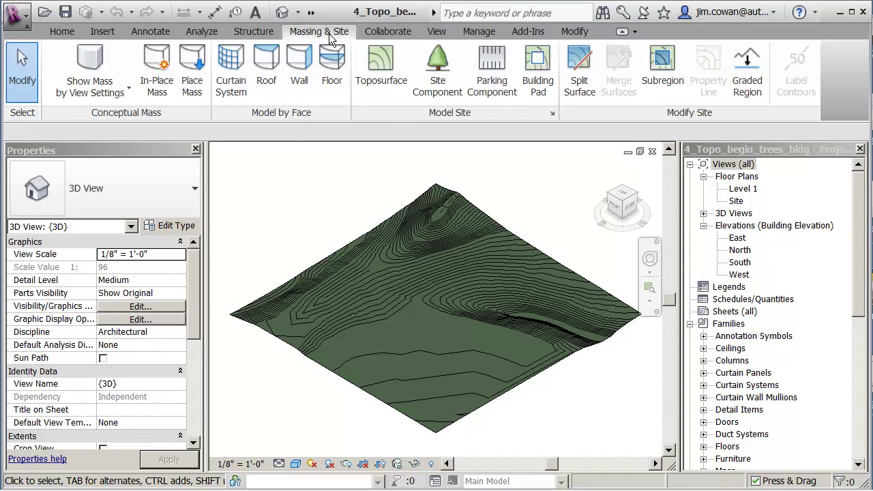
pyautogui.click(440, 95)
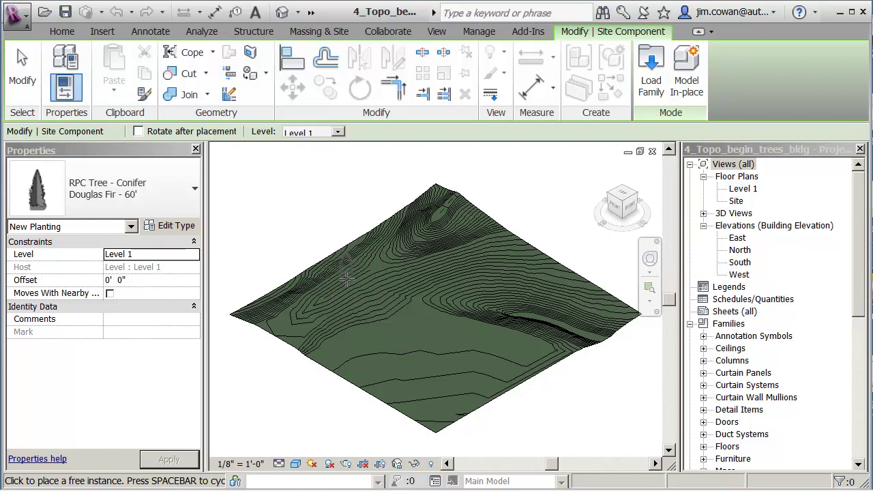
pyautogui.click(333, 294)
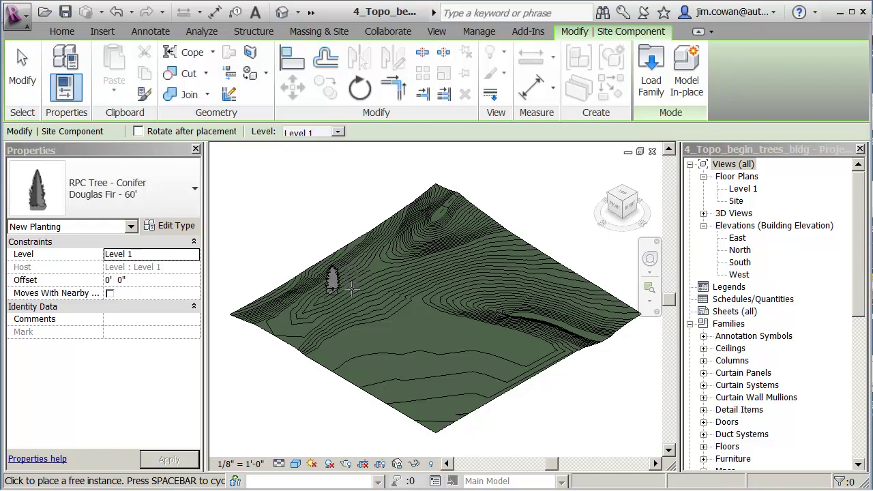
pyautogui.click(353, 274)
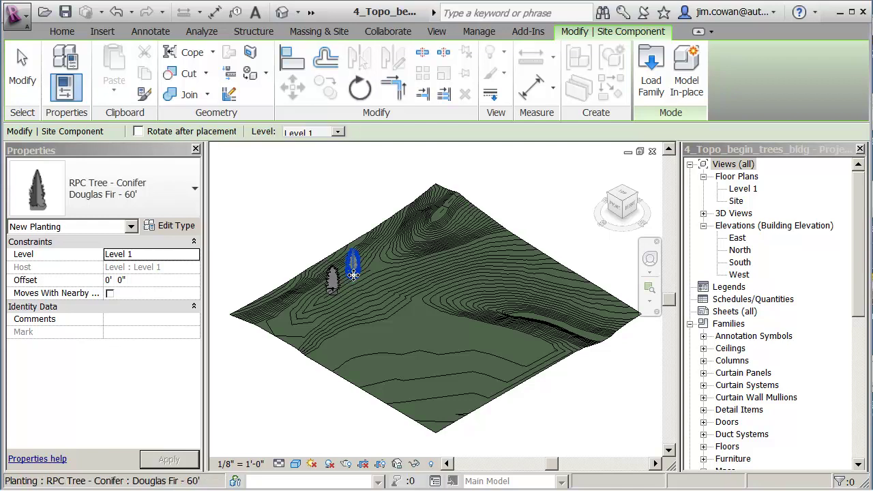
pyautogui.click(193, 191)
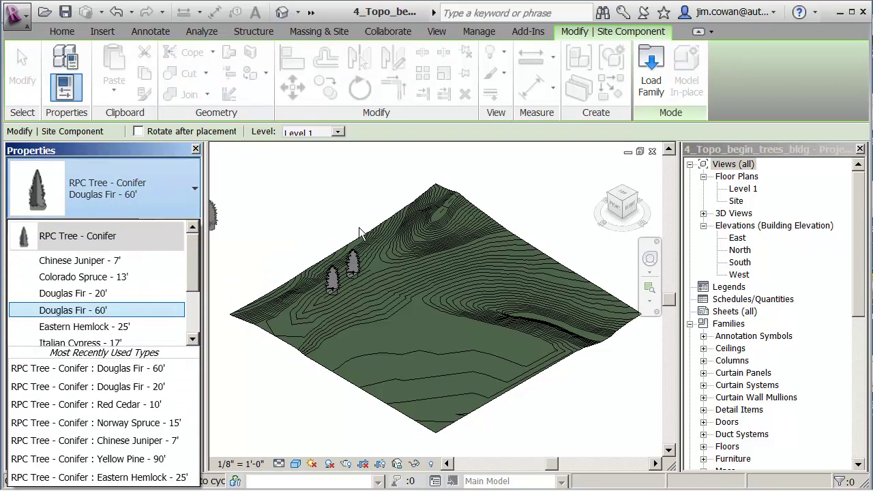
pyautogui.press('Escape')
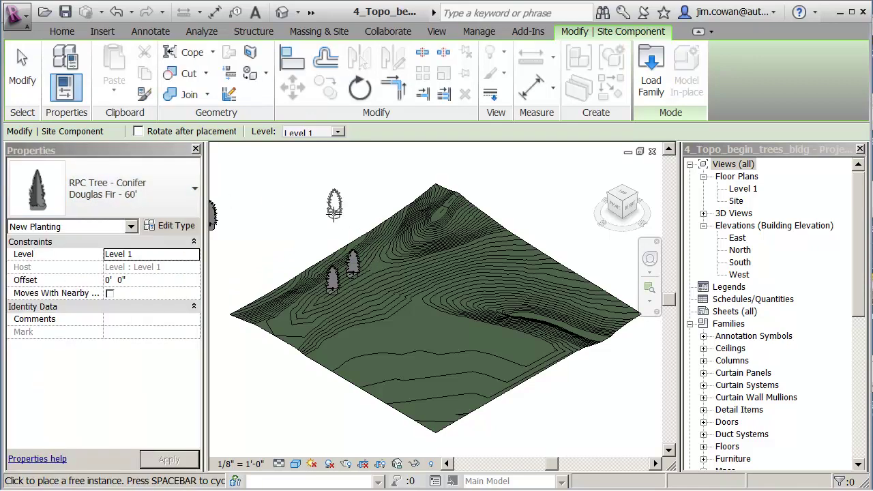
pyautogui.press('Escape')
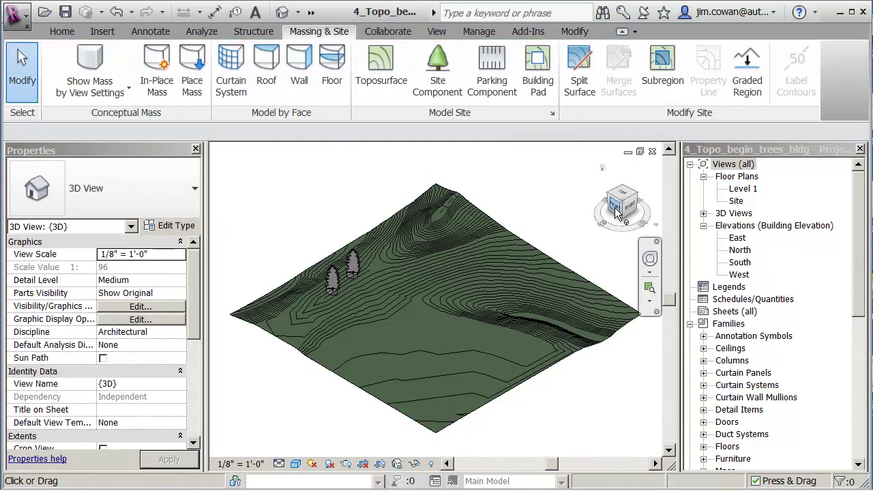
pyautogui.click(613, 218)
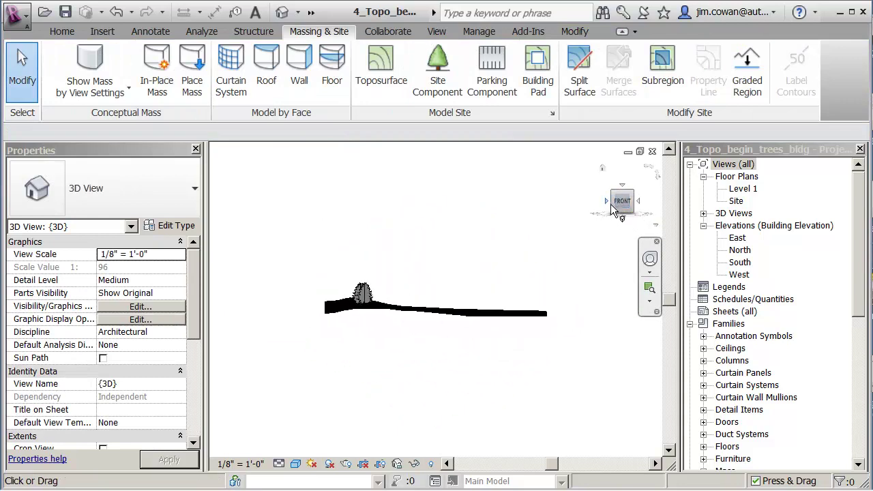
pyautogui.click(606, 201)
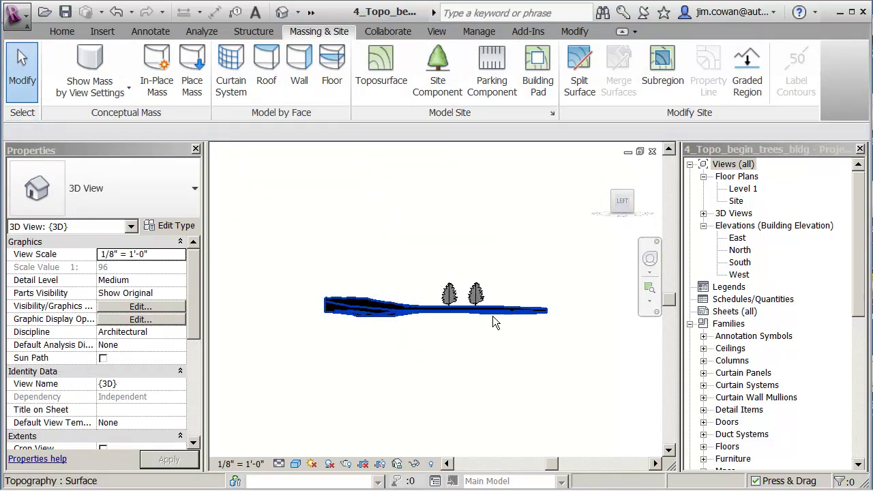
pyautogui.scroll(5, 453, 313)
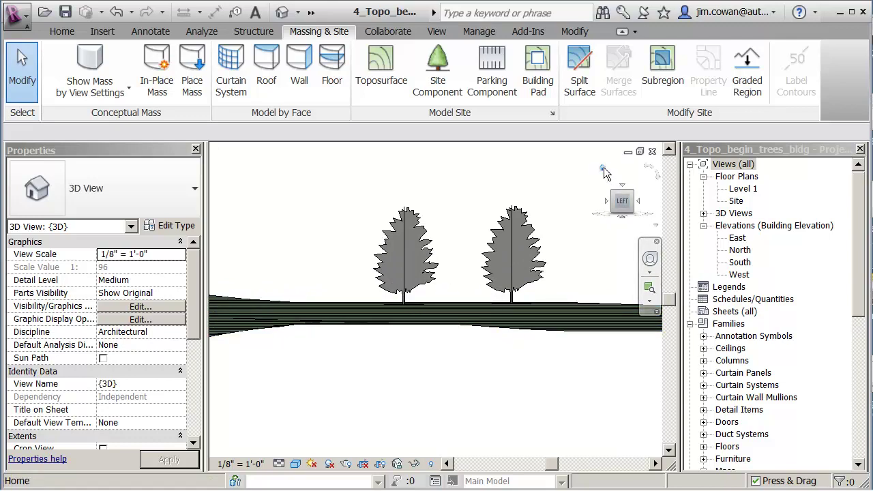
pyautogui.click(603, 167)
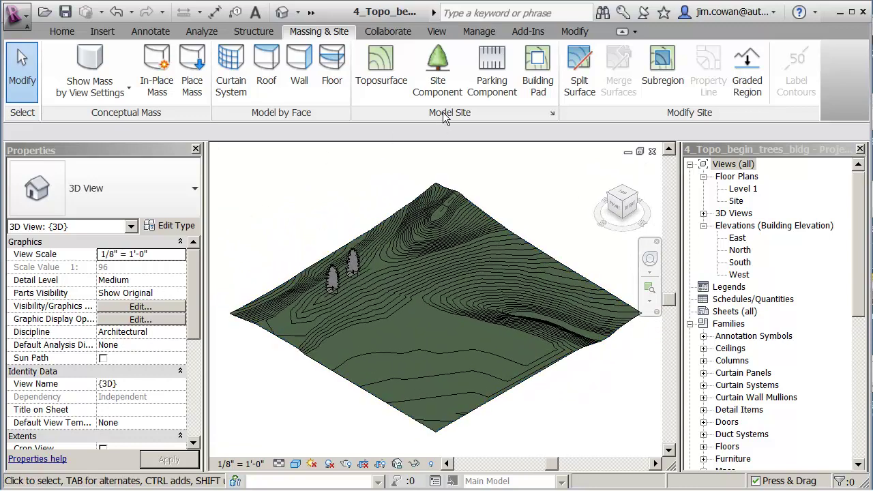
# Step: Plant two more Douglas Fir 60' trees, one on the hilltop and one lower on the slope
pyautogui.click(440, 87)
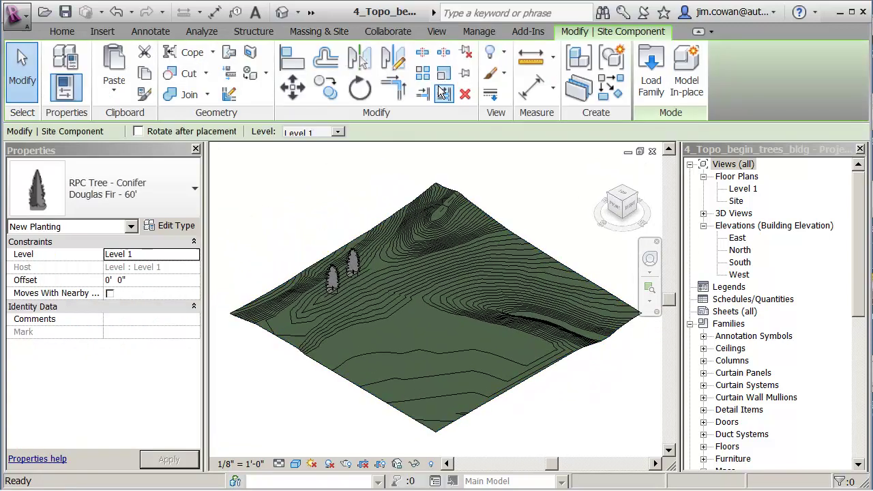
pyautogui.click(445, 214)
pyautogui.click(432, 241)
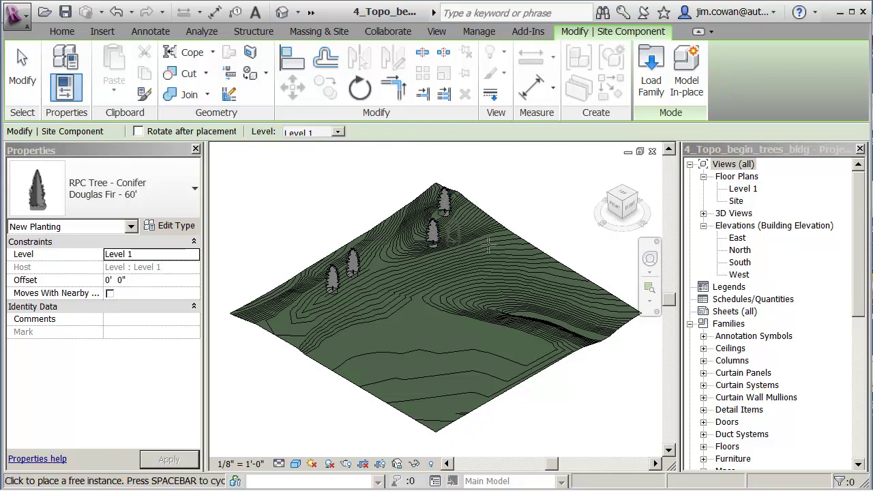
pyautogui.click(635, 212)
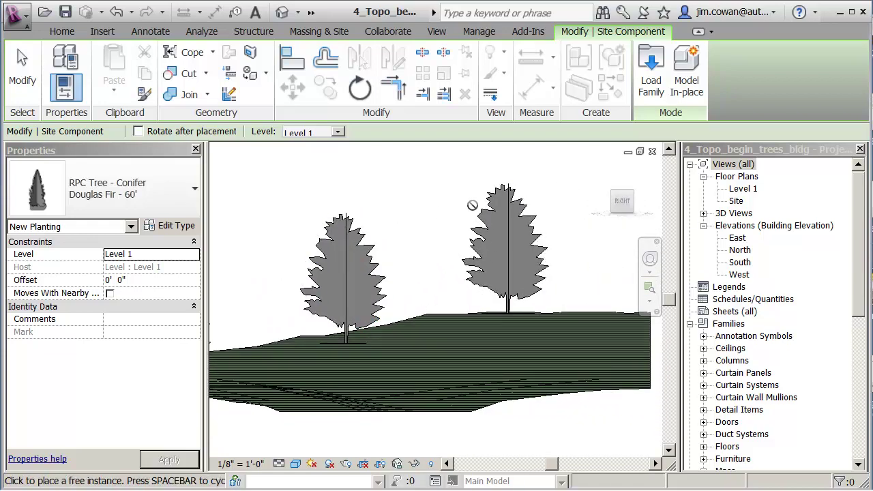
pyautogui.click(603, 170)
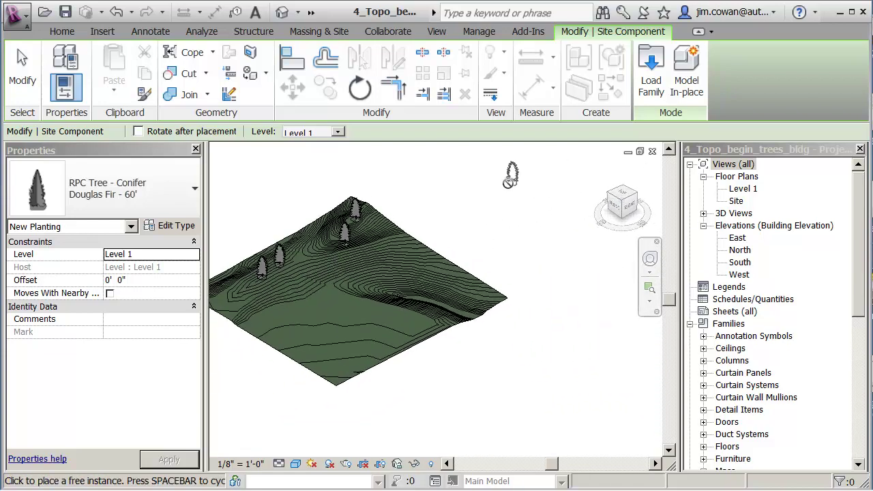
pyautogui.scroll(4, 518, 186)
pyautogui.press('Escape')
pyautogui.press('Escape')
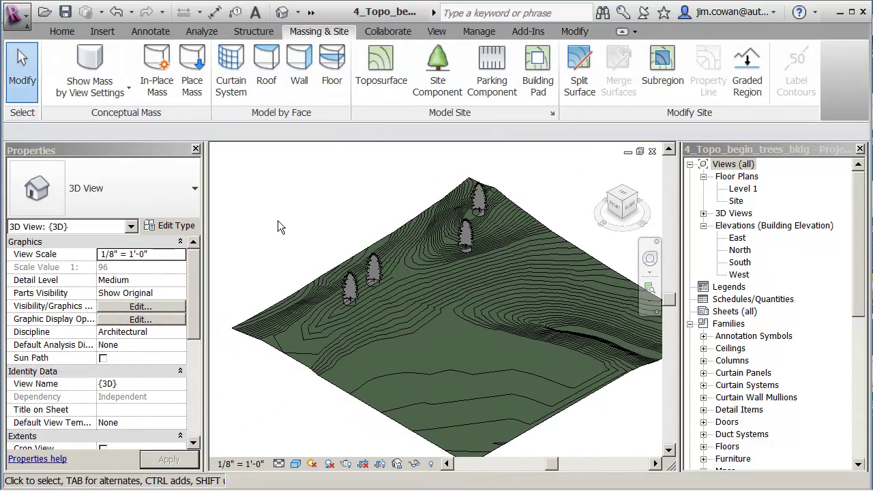
# Step: Turn shadows on and fit the whole toposurface into the 3D view
pyautogui.click(330, 464)
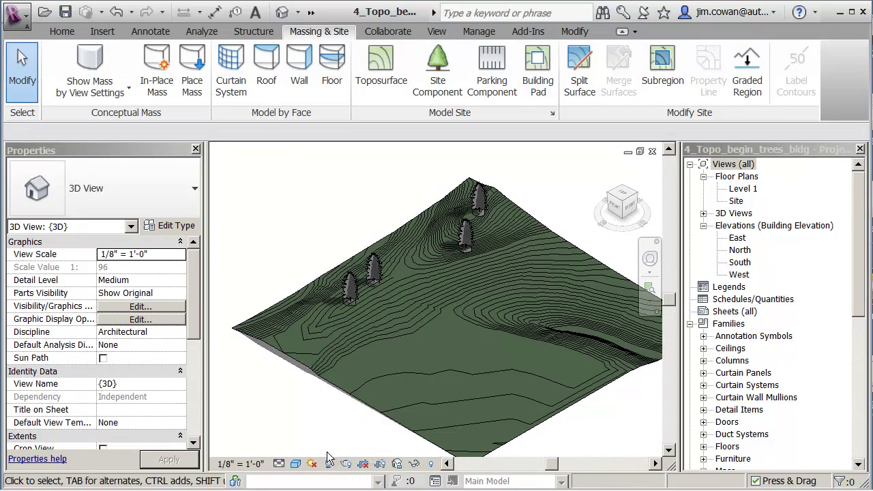
pyautogui.scroll(5, 326, 311)
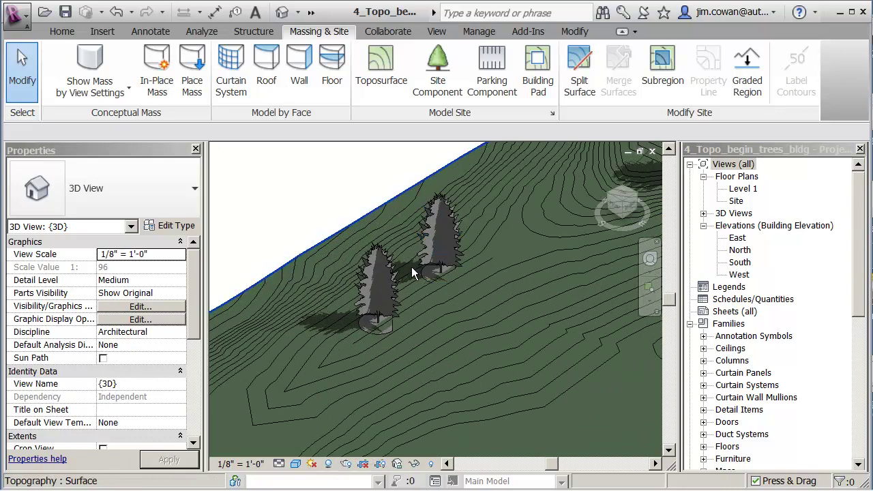
pyautogui.scroll(-2, 392, 285)
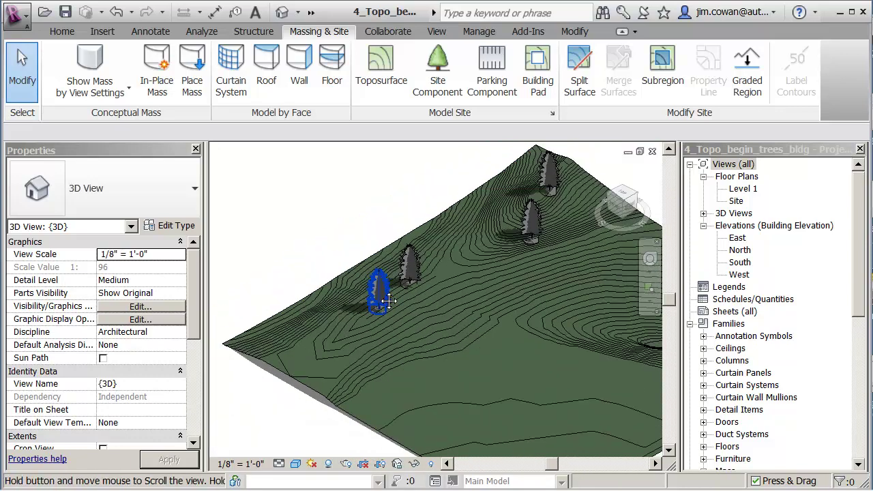
pyautogui.scroll(-2, 389, 296)
pyautogui.moveTo(385, 295); pyautogui.dragTo(353, 289, button='middle')
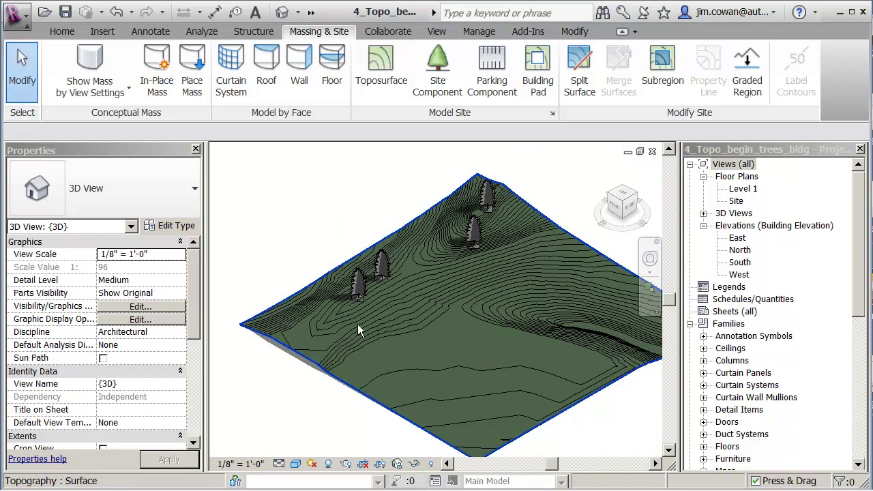
# Step: Delete all four Douglas Fir trees from the toposurface
pyautogui.click(358, 281)
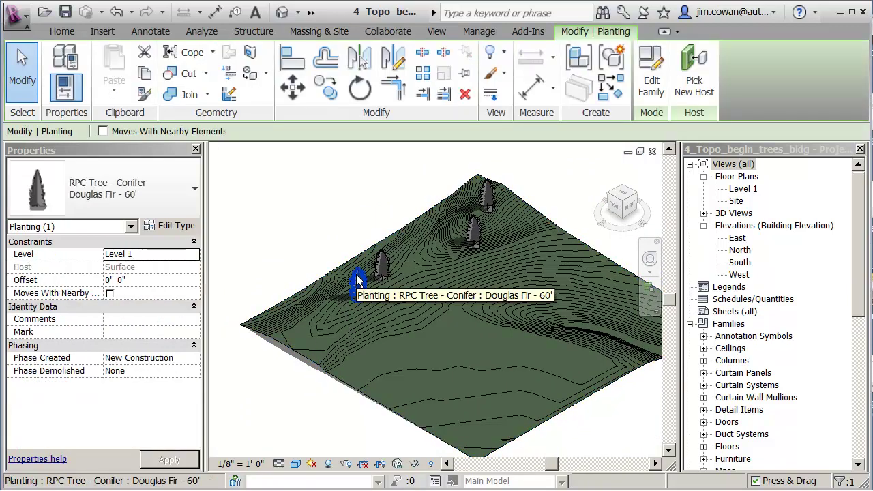
pyautogui.press('Delete')
pyautogui.click(380, 259)
pyautogui.press('Delete')
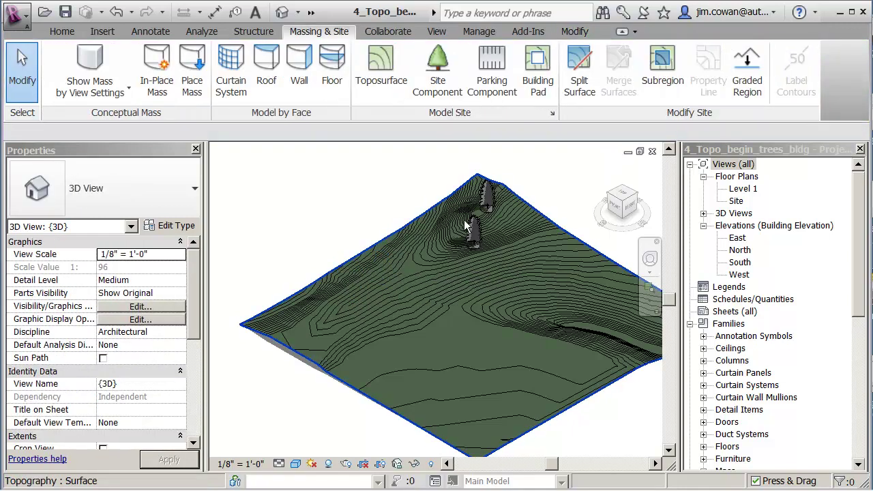
pyautogui.click(475, 219)
pyautogui.press('Delete')
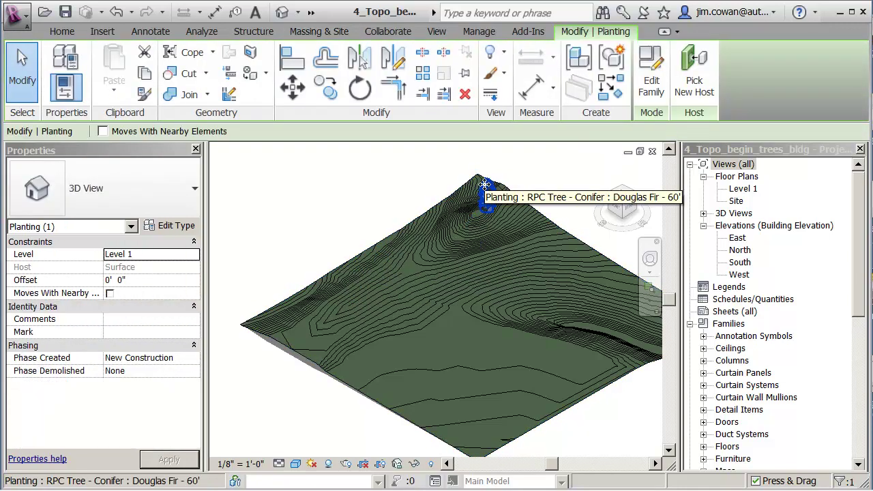
pyautogui.click(485, 185)
pyautogui.press('Delete')
pyautogui.moveTo(563, 183); pyautogui.dragTo(545, 180, button='middle')
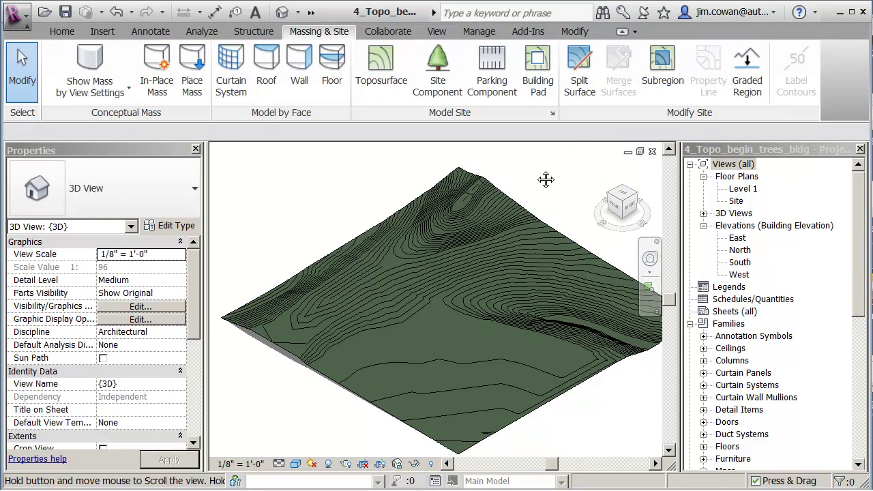
pyautogui.moveTo(862, 279); pyautogui.dragTo(849, 379)
# Step: Start a Tree Round mass on the Level 1 work plane, cancel it, and open the Site floor plan
pyautogui.click(730, 300)
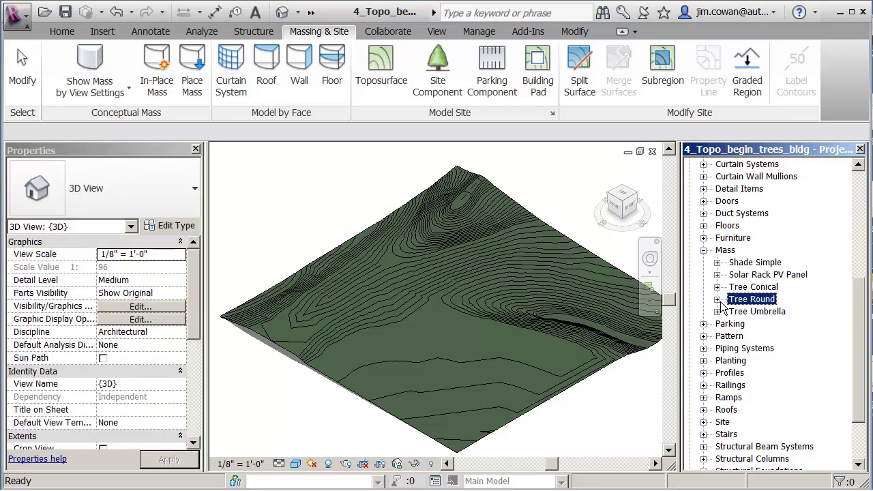
pyautogui.click(716, 300)
pyautogui.moveTo(762, 312); pyautogui.dragTo(446, 298)
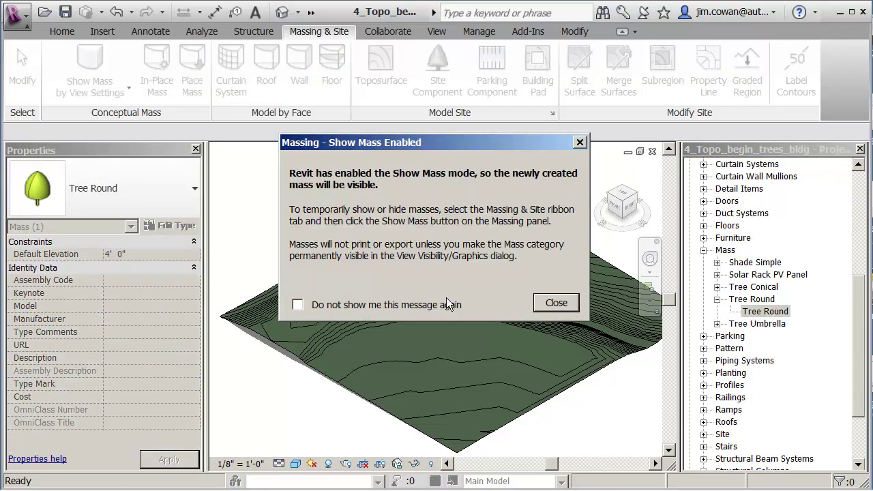
pyautogui.click(560, 304)
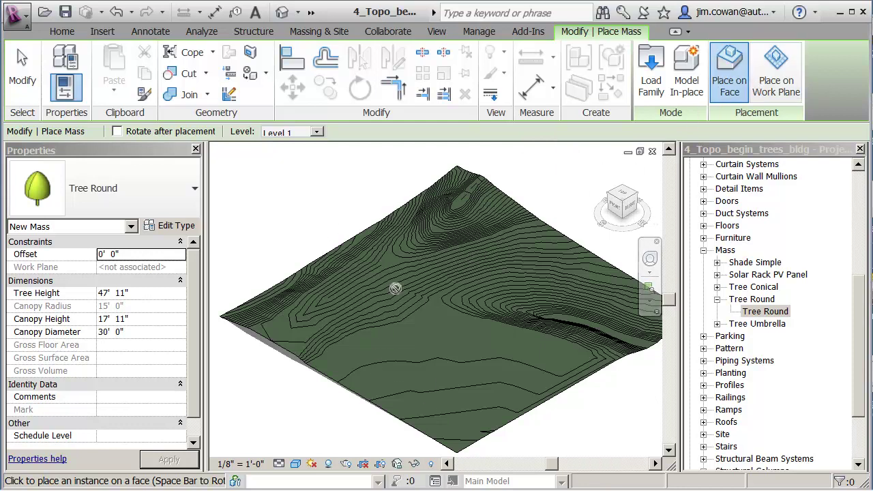
pyautogui.click(775, 71)
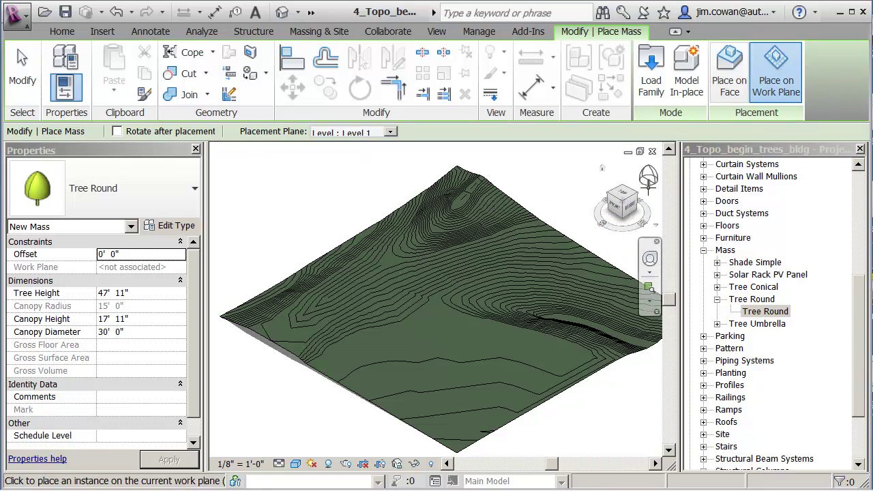
pyautogui.moveTo(859, 292); pyautogui.dragTo(858, 179)
pyautogui.doubleClick(735, 201)
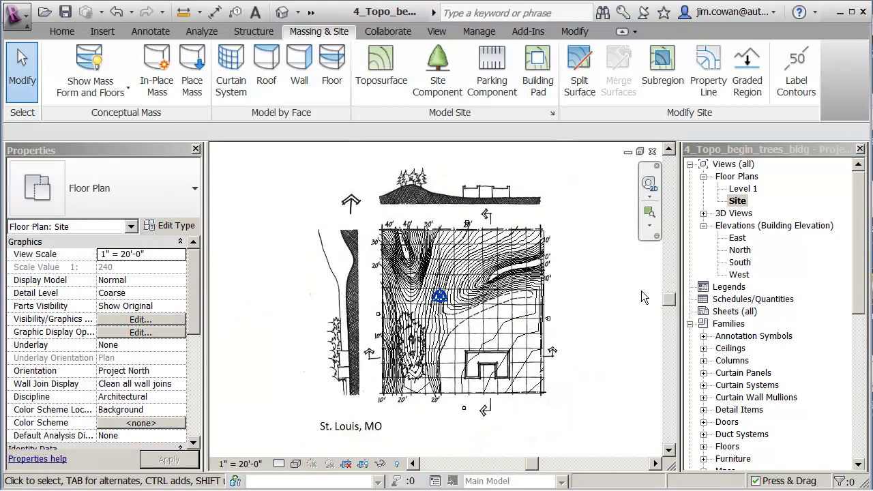
pyautogui.doubleClick(742, 264)
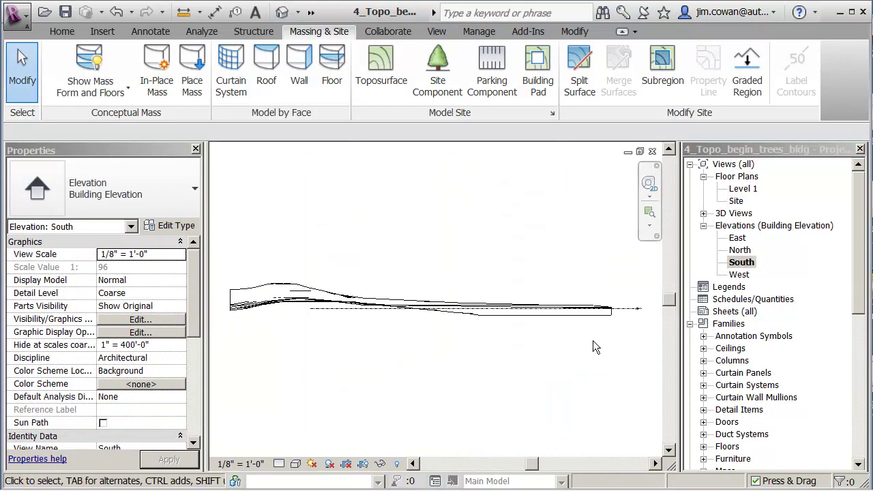
pyautogui.scroll(5, 512, 308)
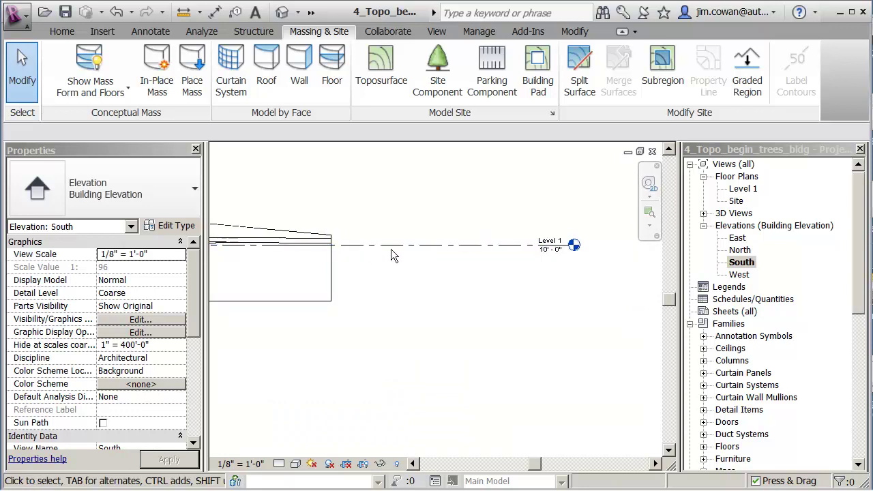
pyautogui.scroll(-4, 412, 256)
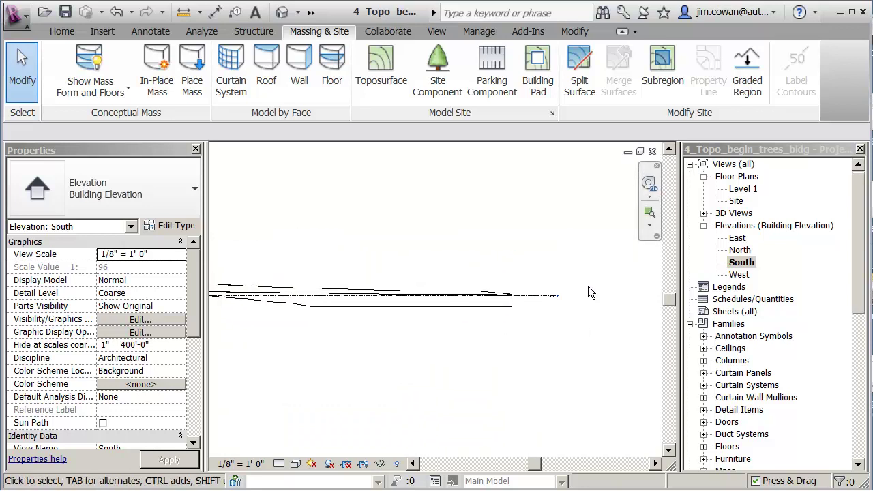
pyautogui.doubleClick(742, 188)
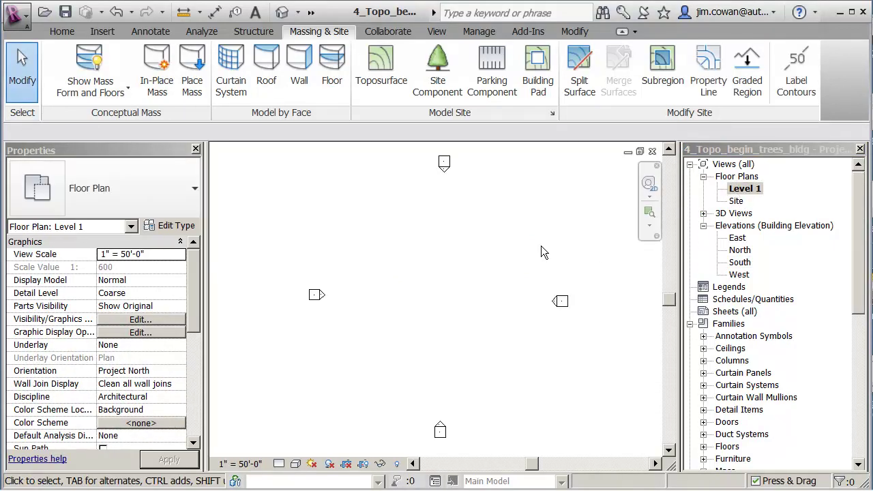
pyautogui.click(733, 202)
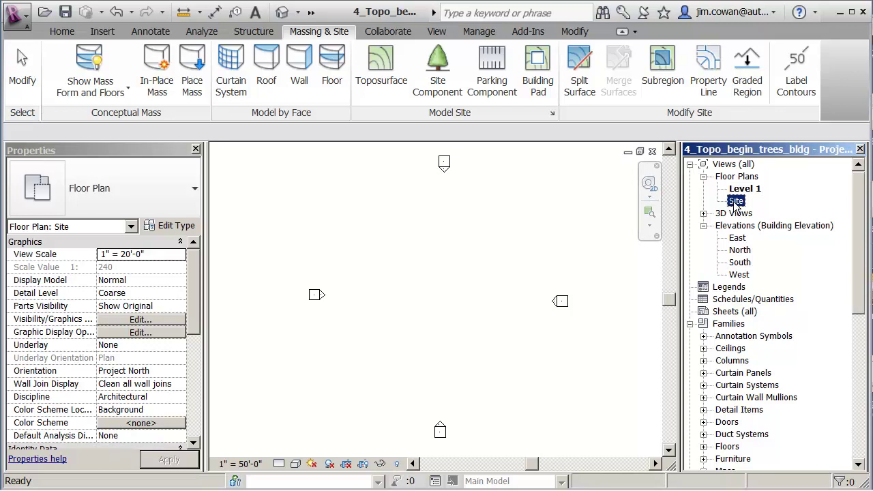
pyautogui.doubleClick(729, 202)
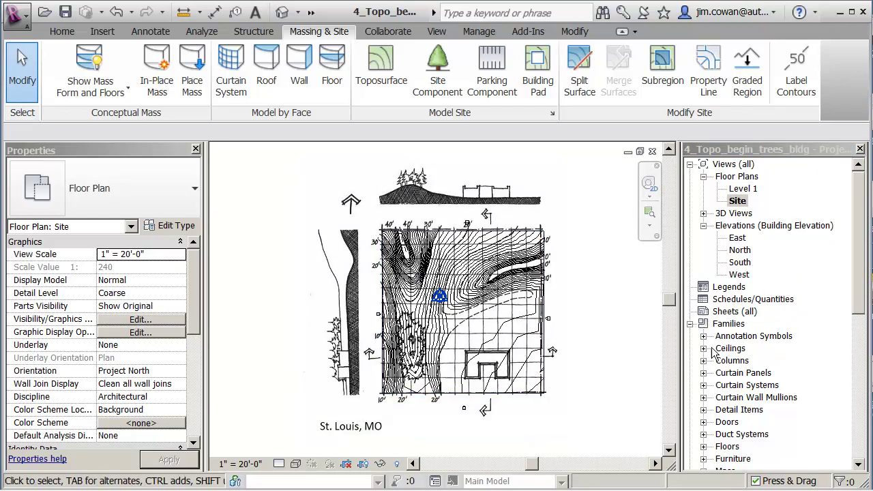
pyautogui.click(702, 225)
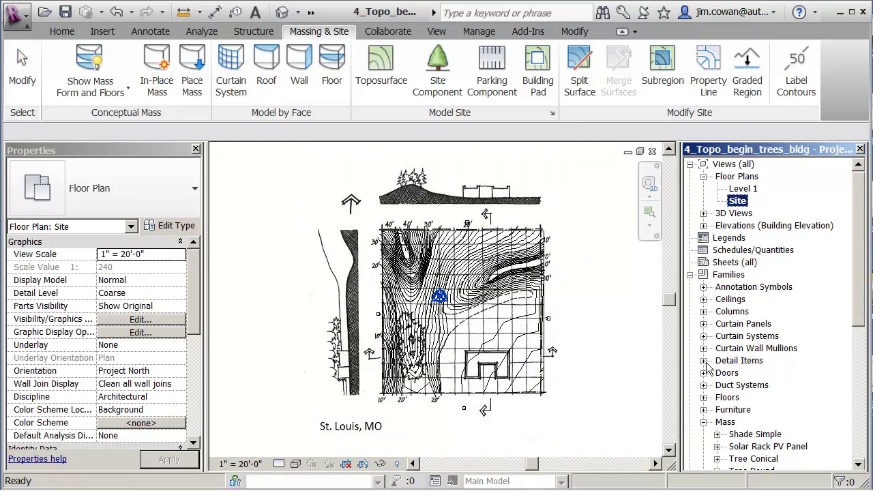
# Step: Start placing the Tree Round mass type with Place on Work Plane on Level 1
pyautogui.click(690, 275)
pyautogui.click(690, 275)
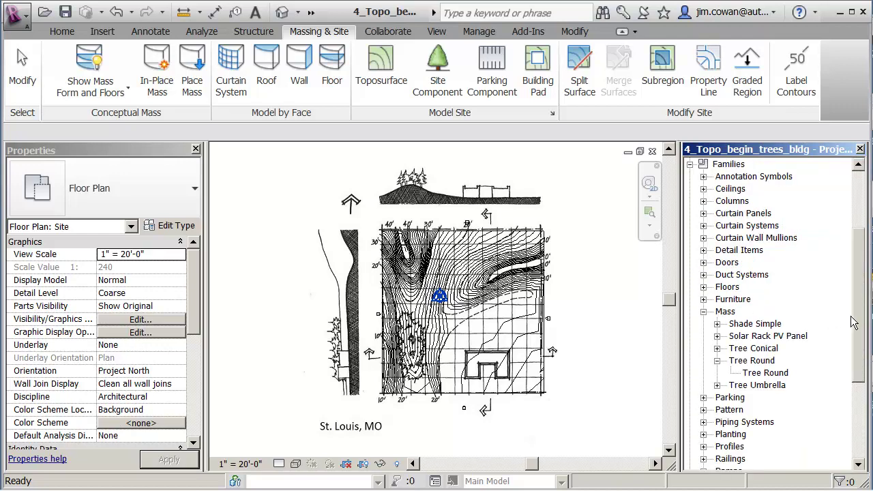
pyautogui.scroll(-4, 853, 323)
pyautogui.click(754, 227)
pyautogui.moveTo(754, 231); pyautogui.dragTo(440, 292)
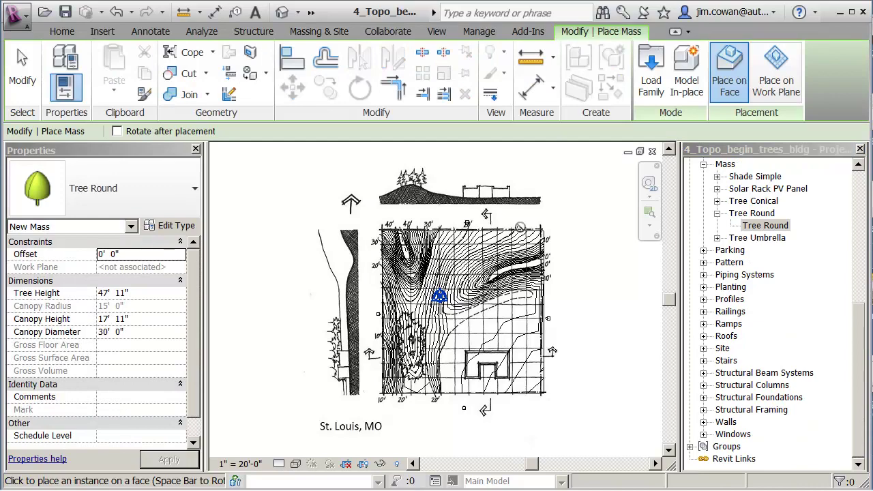
pyautogui.click(775, 75)
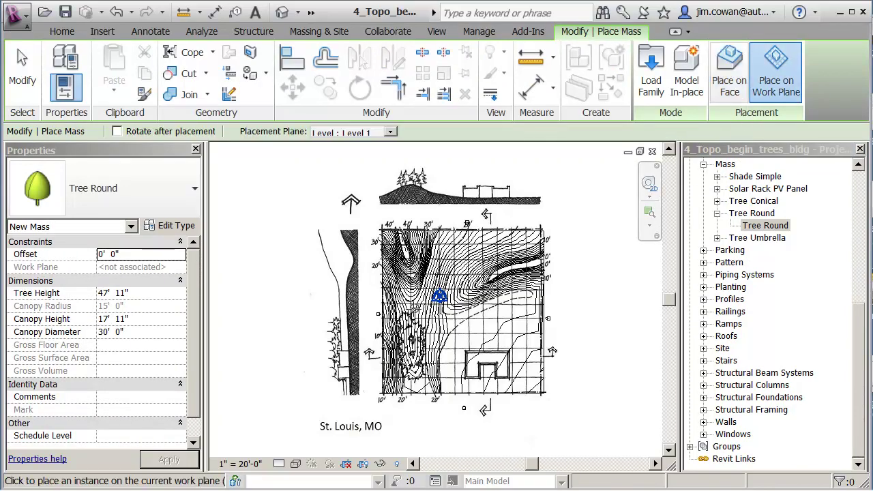
# Step: Place five Tree Round masses over the sketched tree clump
pyautogui.scroll(5, 439, 295)
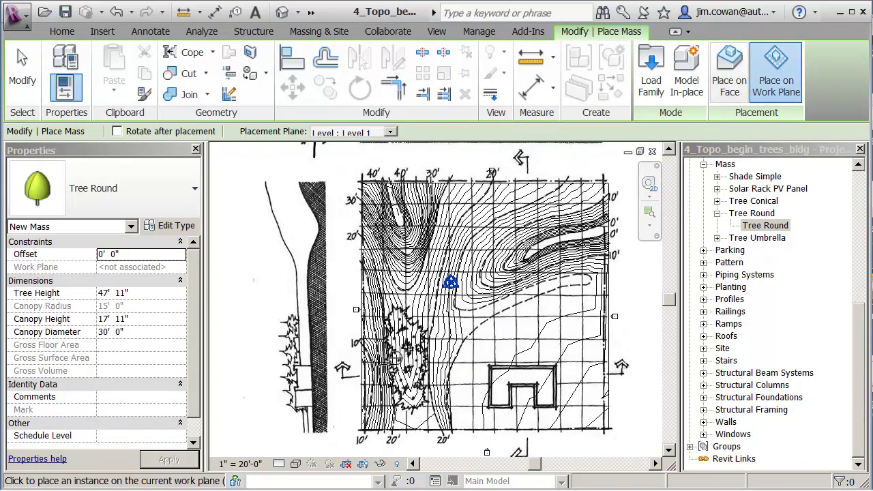
pyautogui.scroll(5, 358, 272)
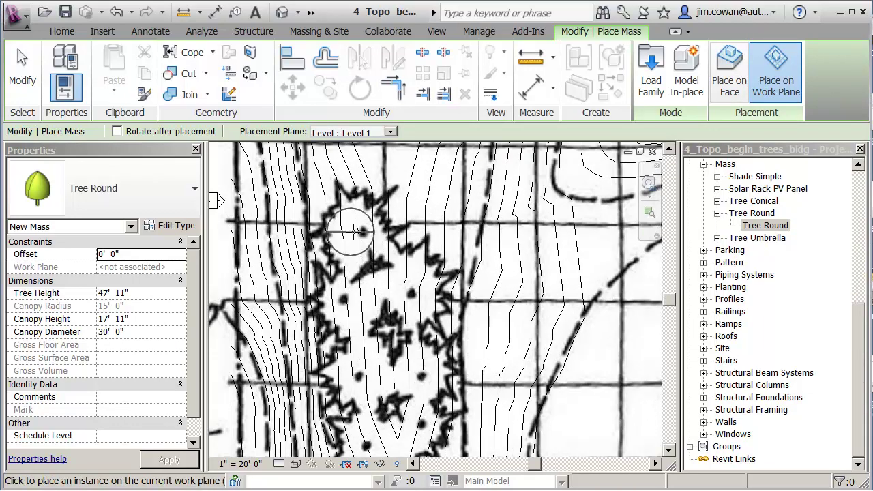
pyautogui.click(363, 238)
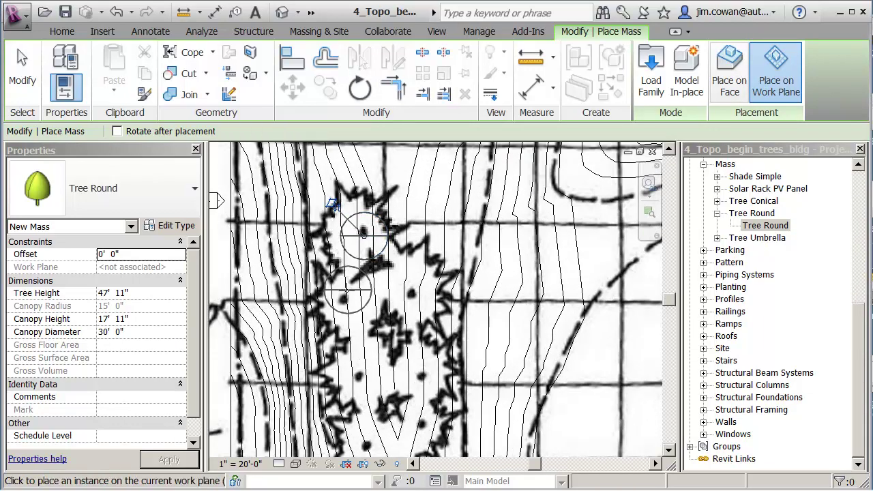
pyautogui.click(344, 297)
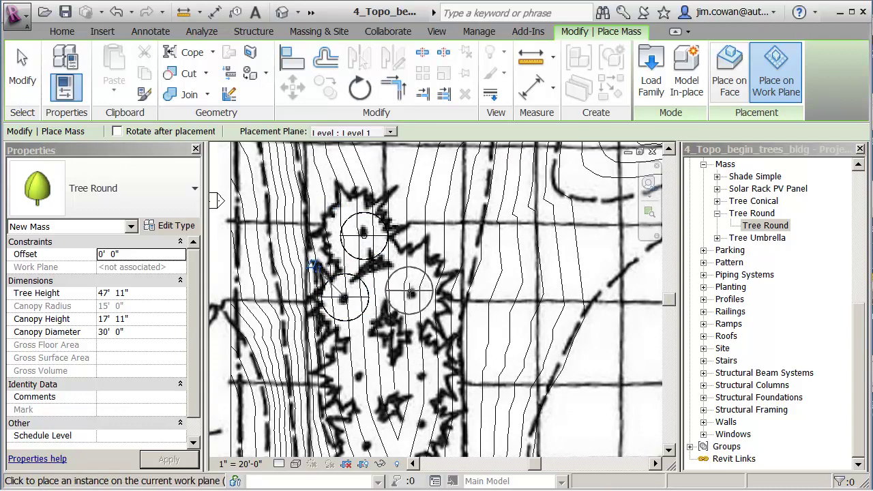
pyautogui.click(409, 292)
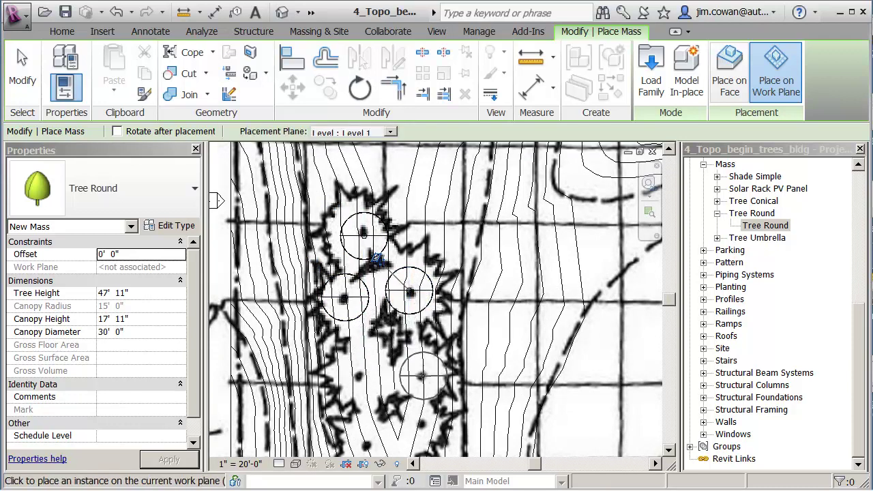
pyautogui.click(421, 373)
pyautogui.click(419, 421)
# Step: Place two Tree Umbrella masses among the round trees and pan down to the clump's lower end
pyautogui.click(717, 238)
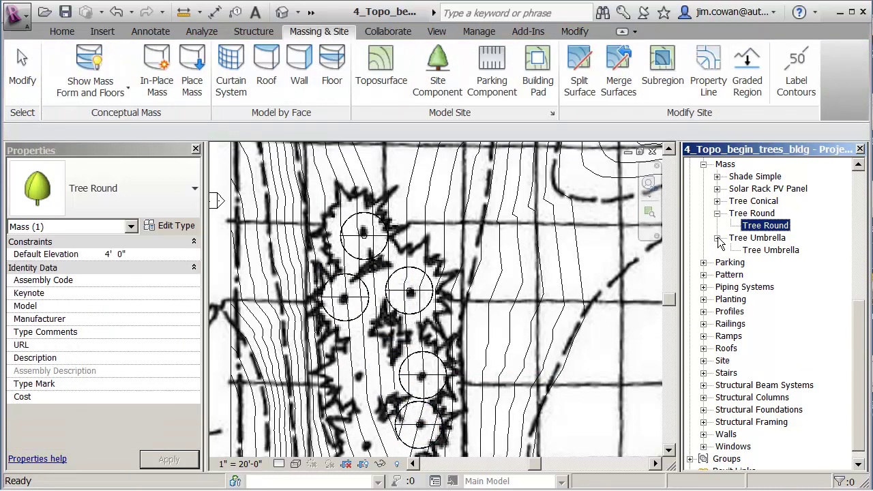
pyautogui.moveTo(757, 250); pyautogui.dragTo(408, 268)
pyautogui.click(408, 267)
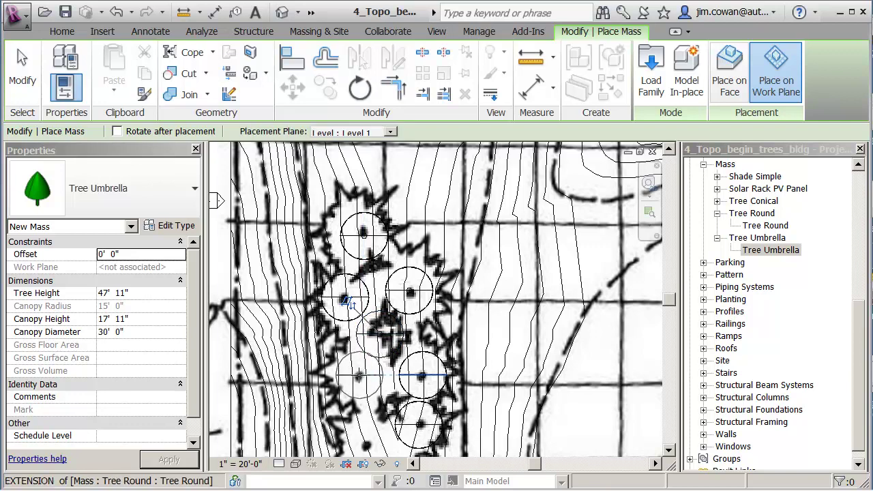
pyautogui.click(358, 375)
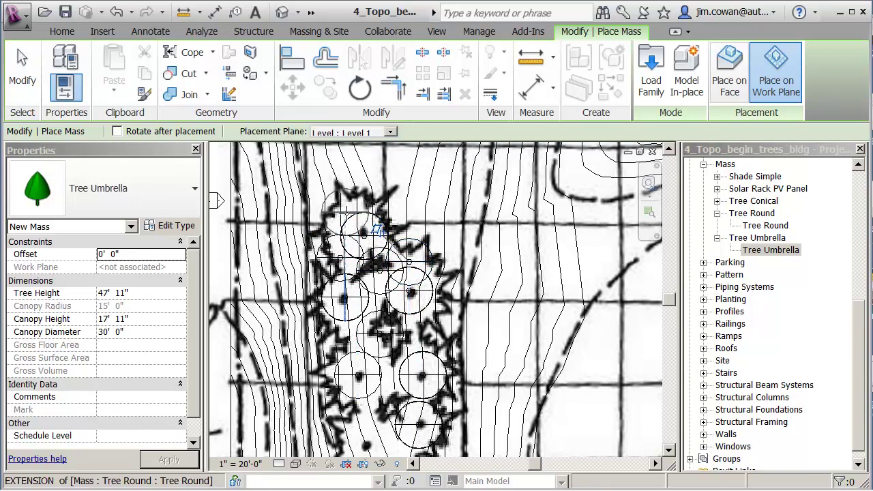
pyautogui.moveTo(389, 308); pyautogui.dragTo(388, 219, button='middle')
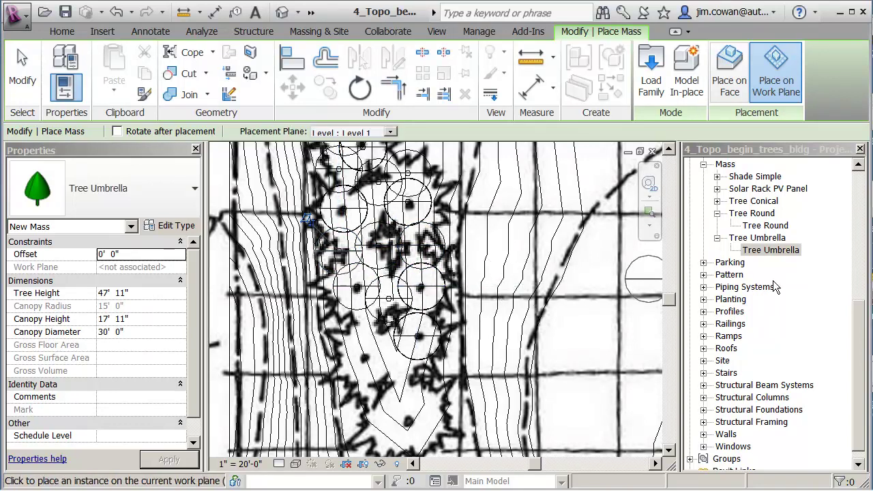
# Step: Place five Tree Conical masses along the lower end of the sketched clump, then stop placing
pyautogui.click(716, 201)
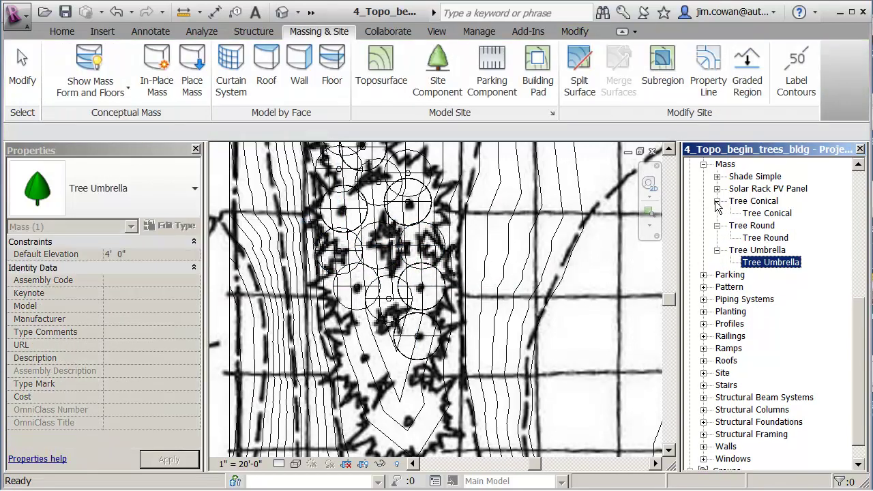
pyautogui.click(759, 213)
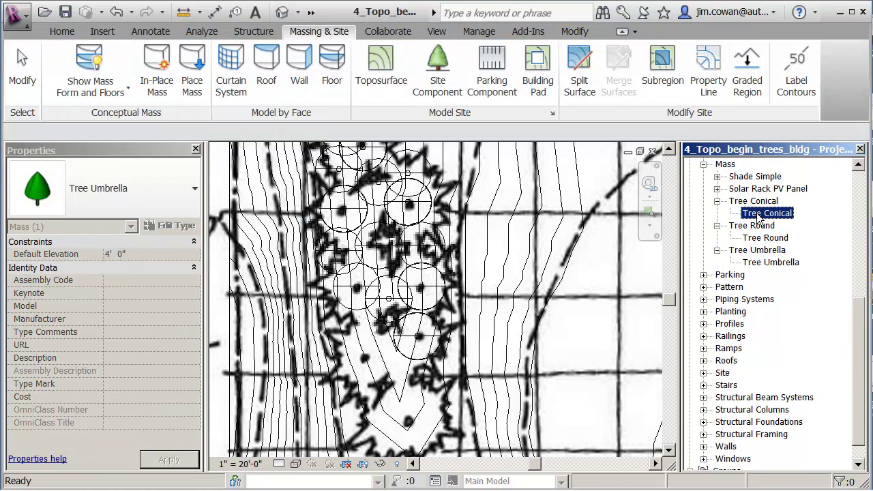
pyautogui.moveTo(616, 254); pyautogui.dragTo(335, 311)
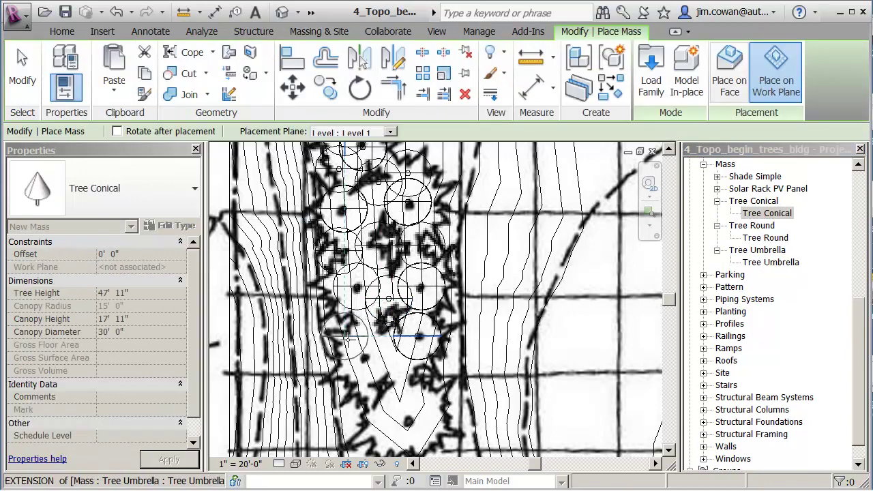
pyautogui.click(366, 356)
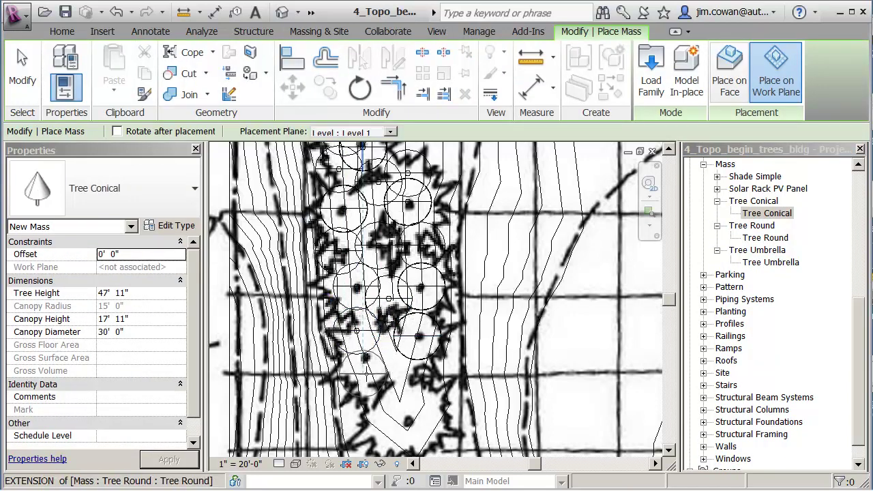
pyautogui.click(368, 417)
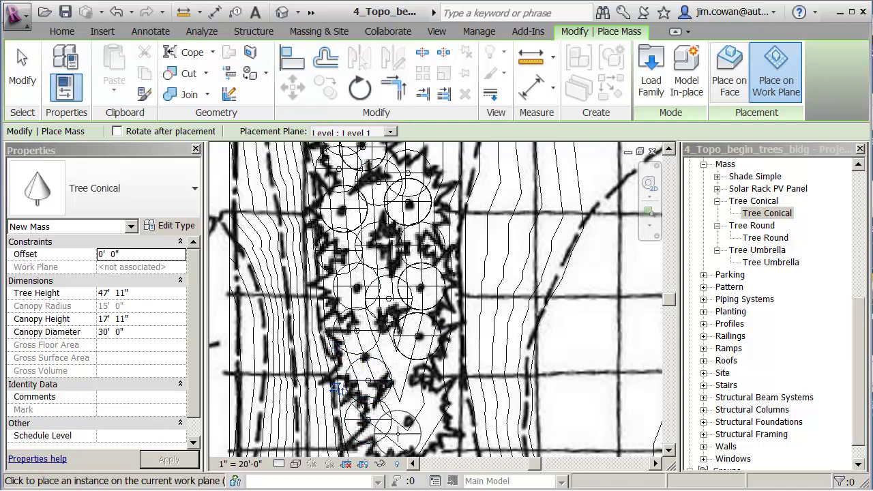
pyautogui.click(397, 431)
pyautogui.click(436, 409)
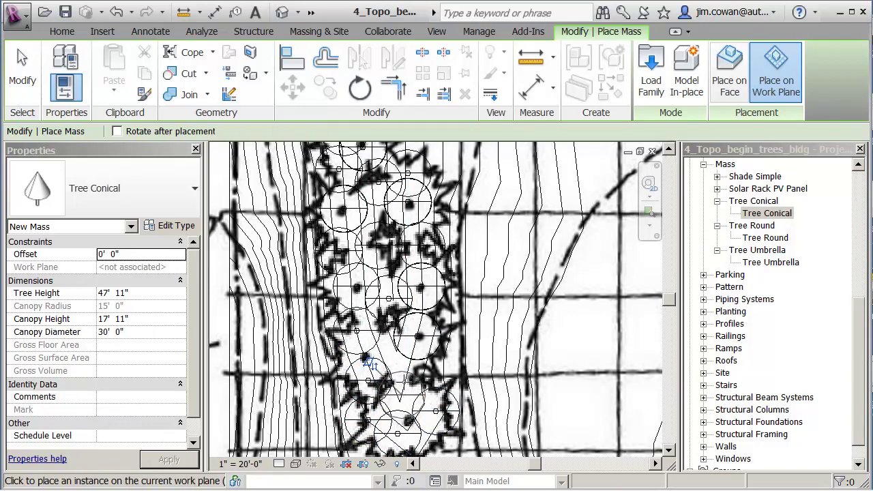
pyautogui.click(398, 357)
pyautogui.moveTo(398, 357); pyautogui.dragTo(397, 347, button='middle')
pyautogui.press('Escape')
pyautogui.press('Escape')
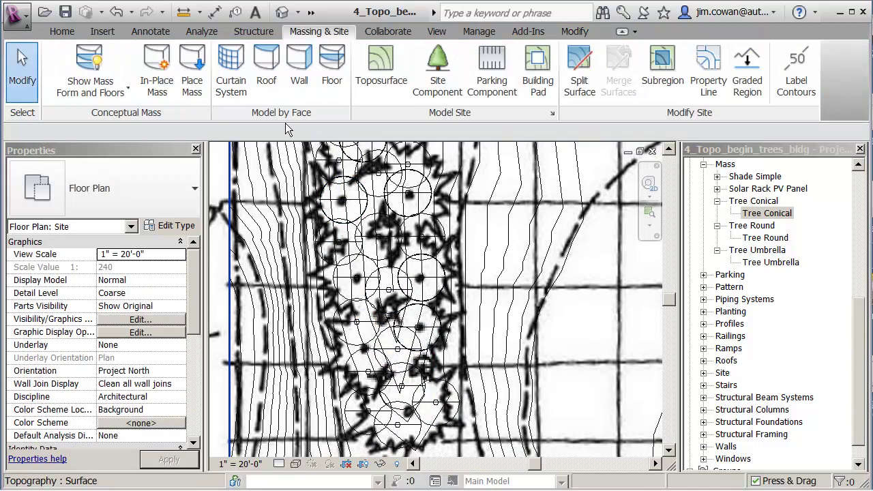
# Step: Switch to the default 3D view and zoom in on the tree masses on the toposurface
pyautogui.click(282, 12)
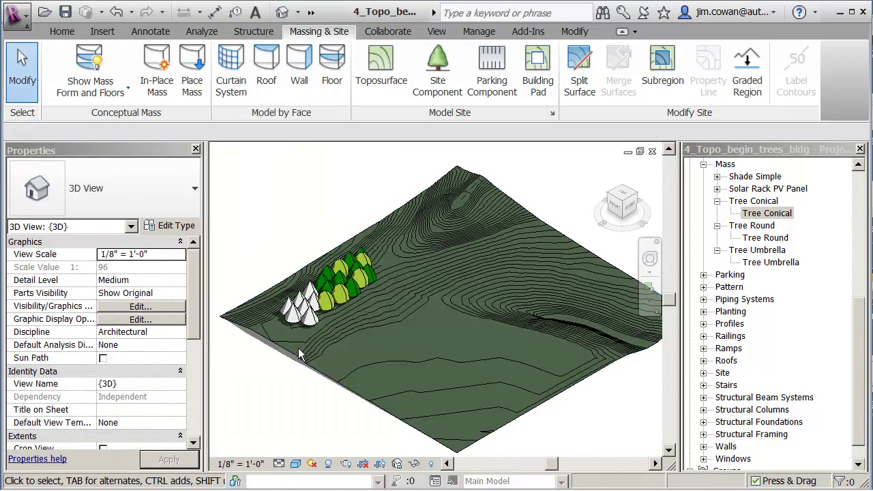
pyautogui.scroll(4, 318, 322)
pyautogui.scroll(-5, 321, 316)
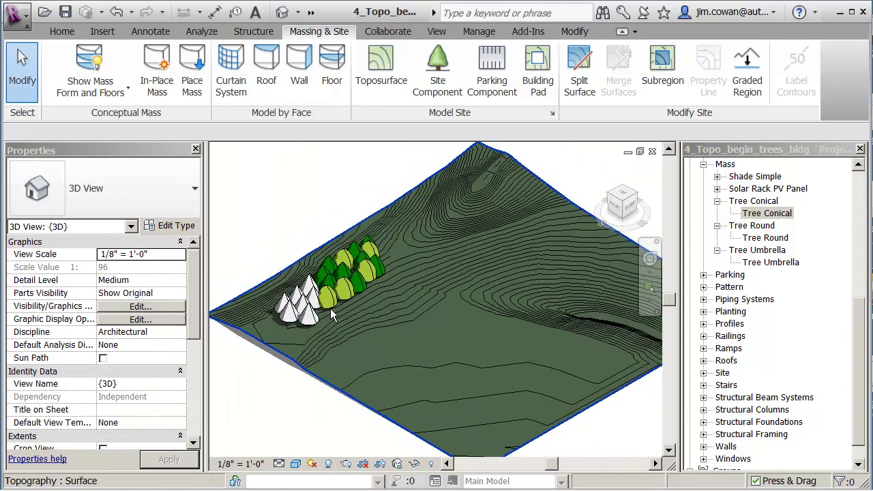
pyautogui.scroll(5, 345, 317)
pyautogui.scroll(3, 344, 318)
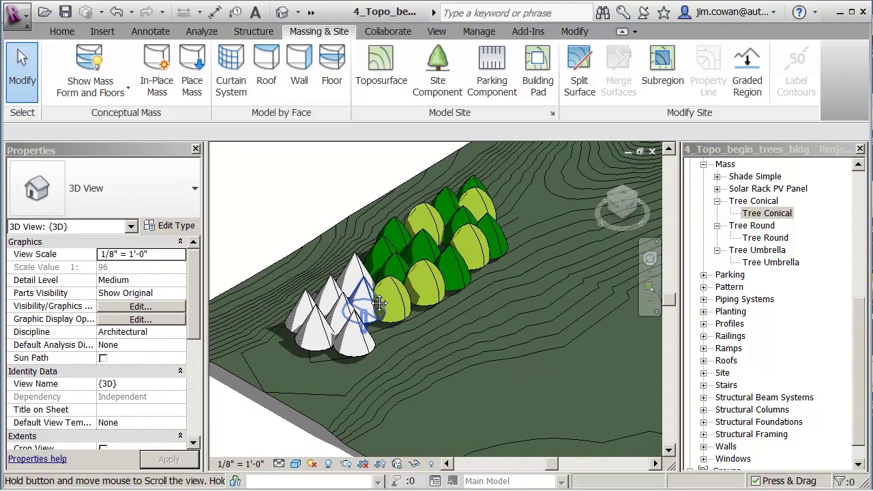
pyautogui.moveTo(304, 186); pyautogui.dragTo(328, 203, button='middle')
pyautogui.scroll(2, 322, 200)
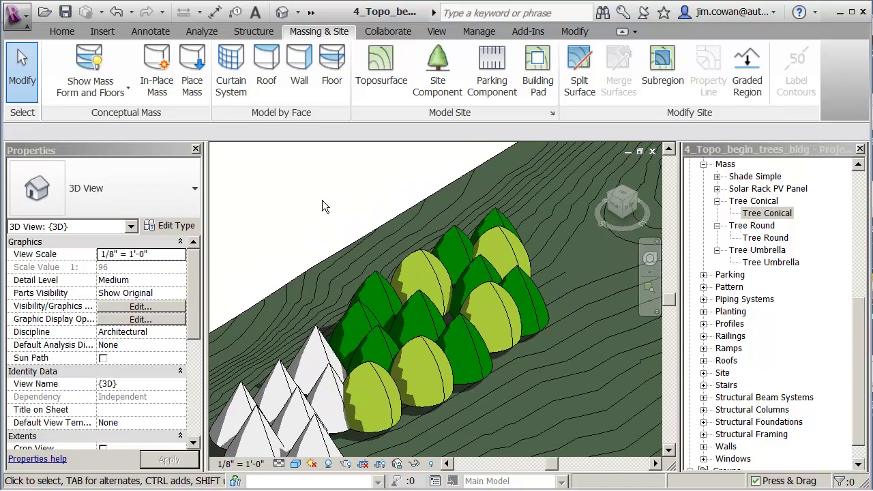
# Step: Give the selected Tree Umbrella mass a Tree Height of 60' and a Canopy Diameter of 40'
pyautogui.click(379, 280)
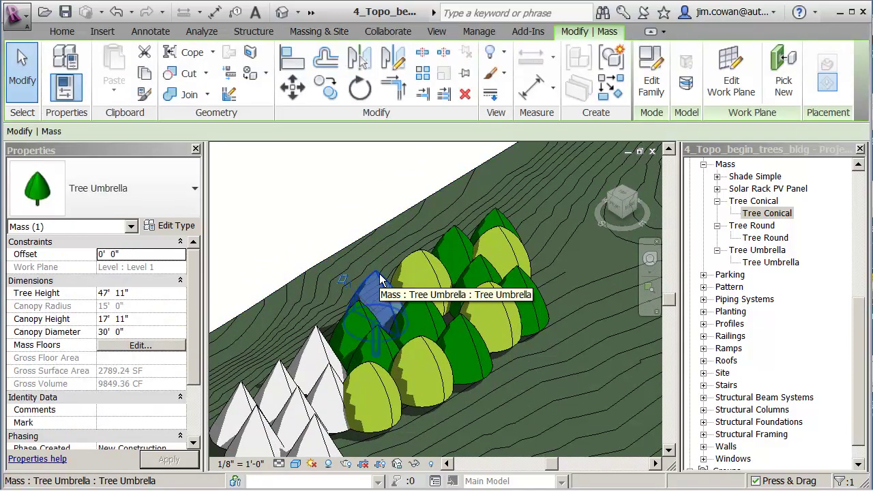
pyautogui.click(140, 293)
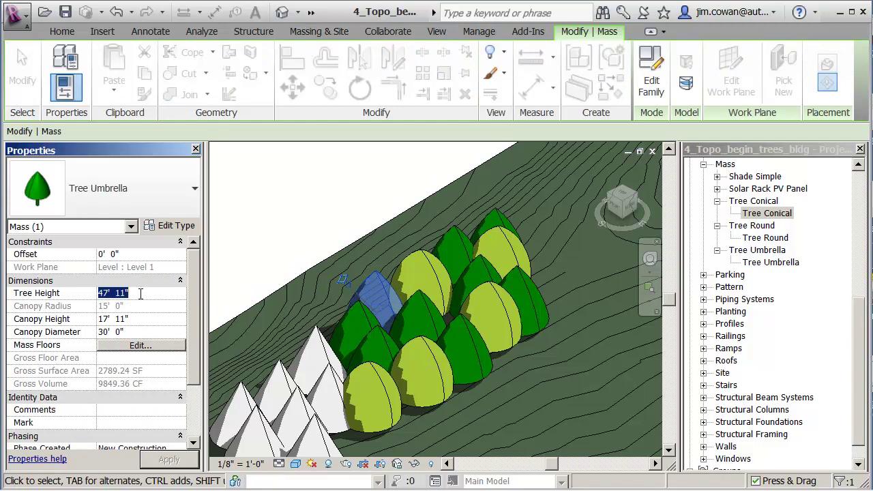
pyautogui.write('60')
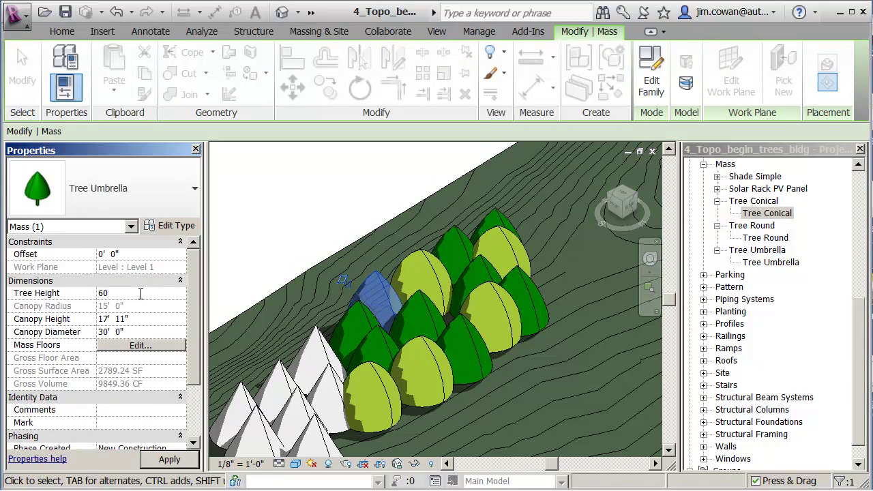
pyautogui.click(167, 460)
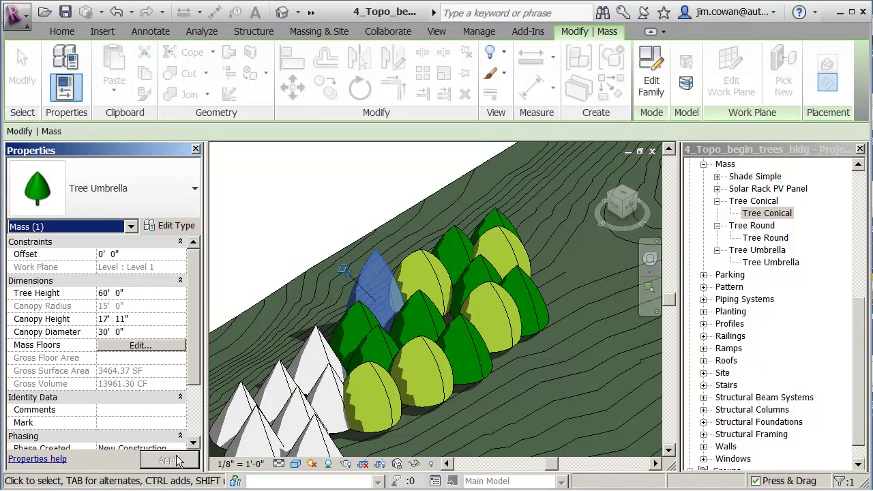
pyautogui.click(146, 320)
pyautogui.click(144, 331)
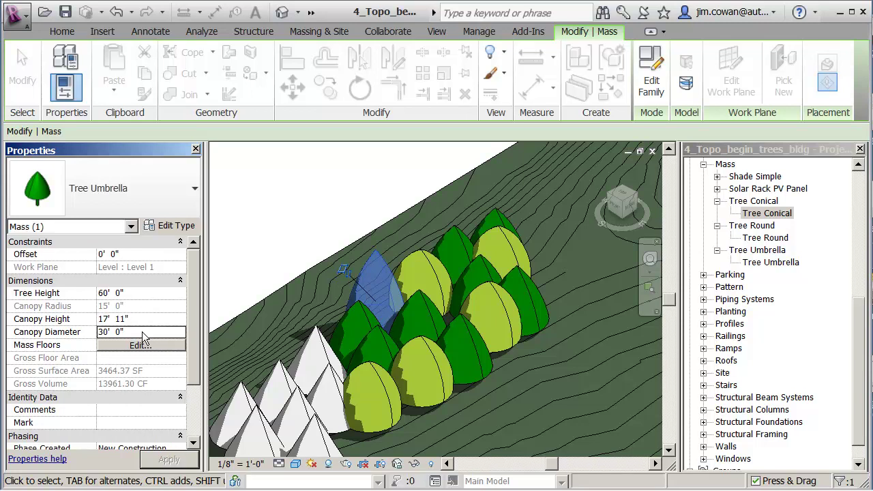
pyautogui.write('4')
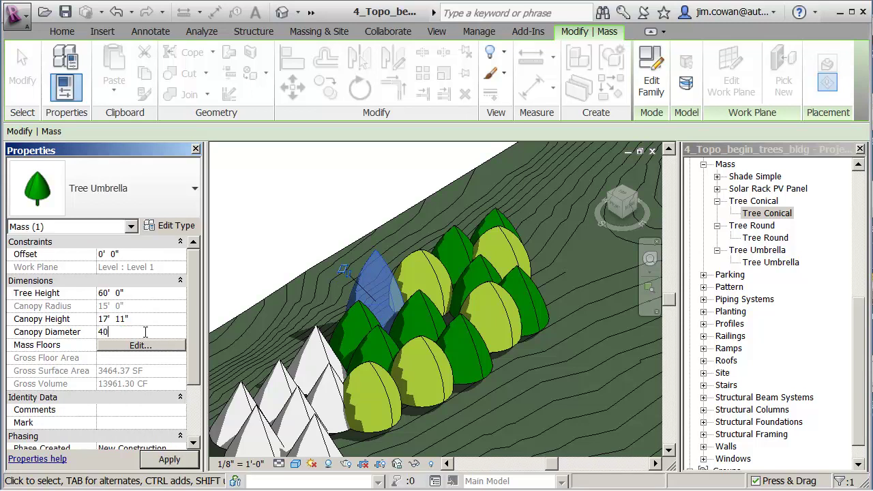
pyautogui.click(169, 461)
pyautogui.click(327, 201)
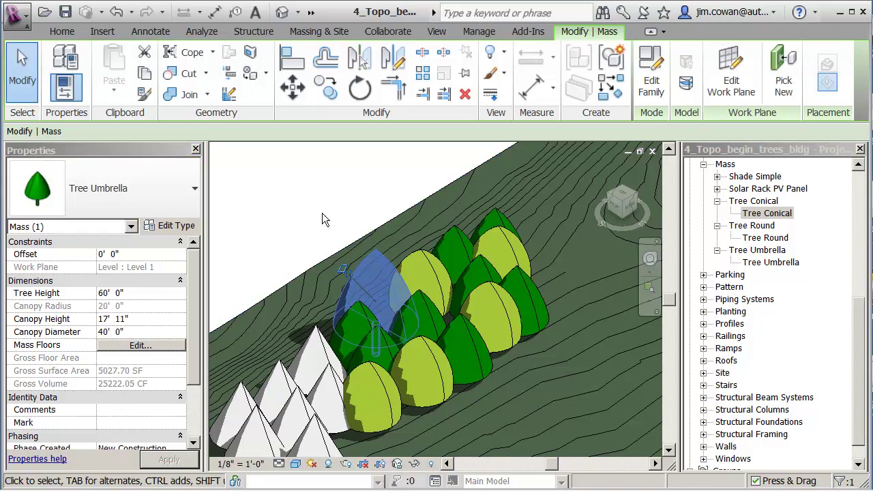
# Step: Zoom out and centre the whole toposurface with its tree masses in the 3D view
pyautogui.scroll(-2, 306, 220)
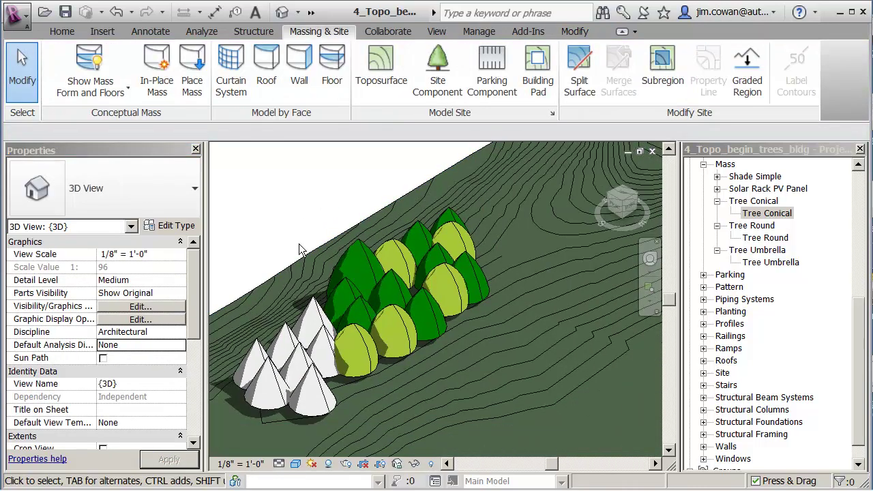
pyautogui.scroll(-2, 300, 206)
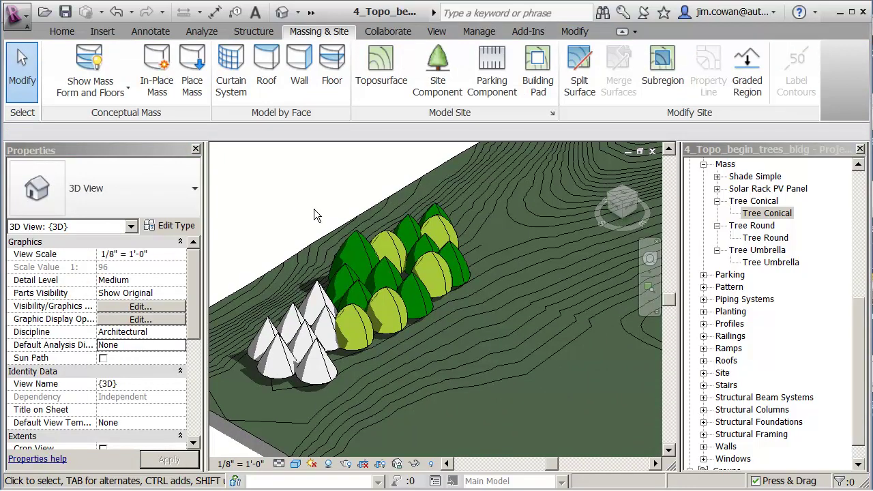
pyautogui.moveTo(313, 208); pyautogui.dragTo(339, 188, button='middle')
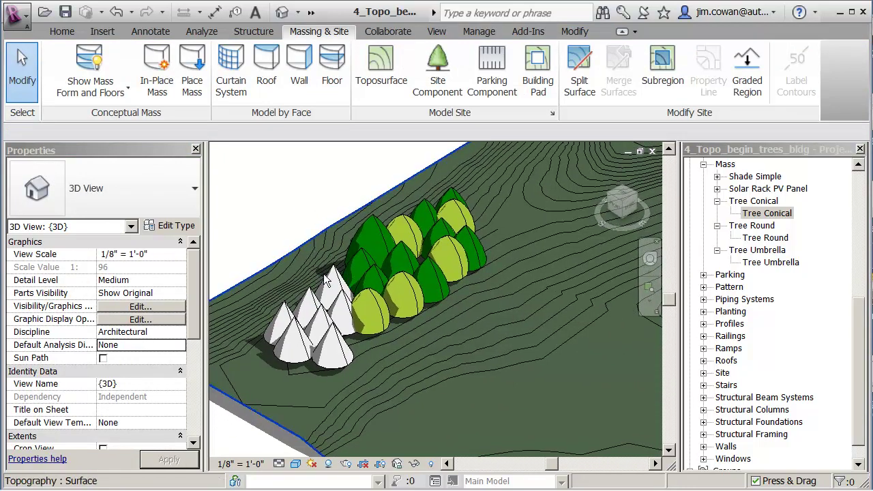
pyautogui.scroll(-5, 303, 171)
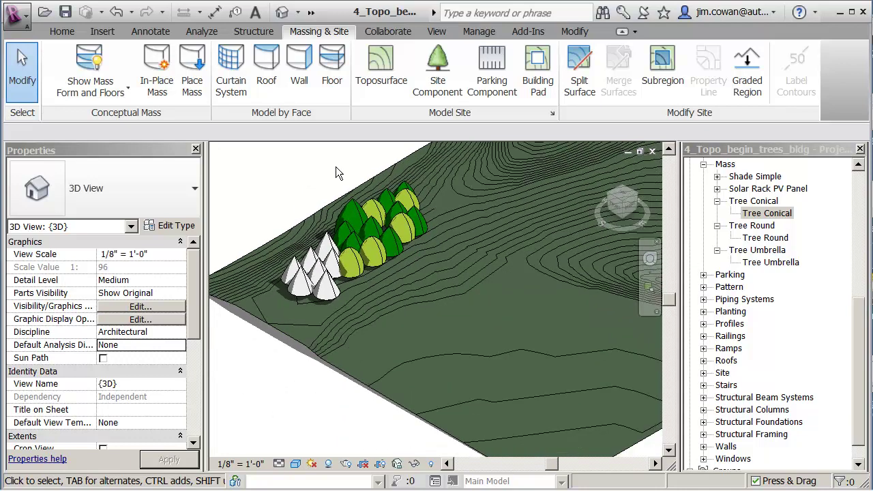
pyautogui.moveTo(456, 207); pyautogui.dragTo(422, 295, button='middle')
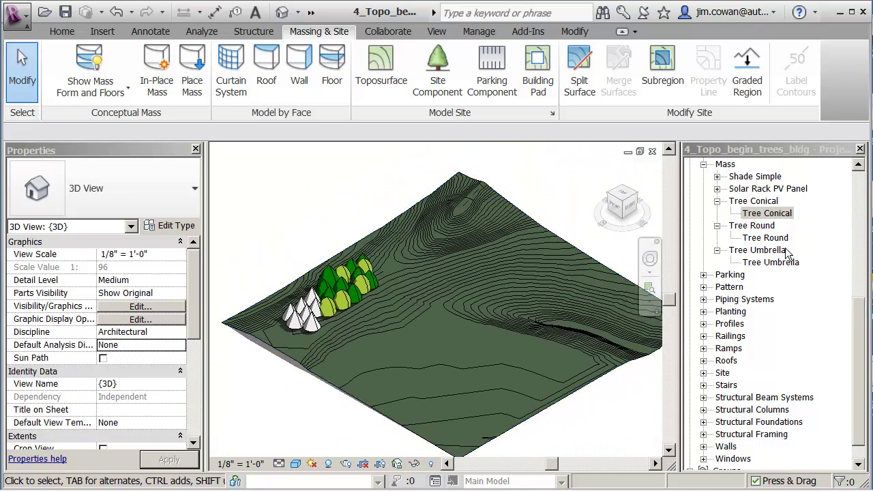
# Step: Collapse the Tree Conical, Tree Round and Tree Umbrella nodes in the Project Browser
pyautogui.click(716, 201)
pyautogui.click(717, 213)
pyautogui.click(717, 226)
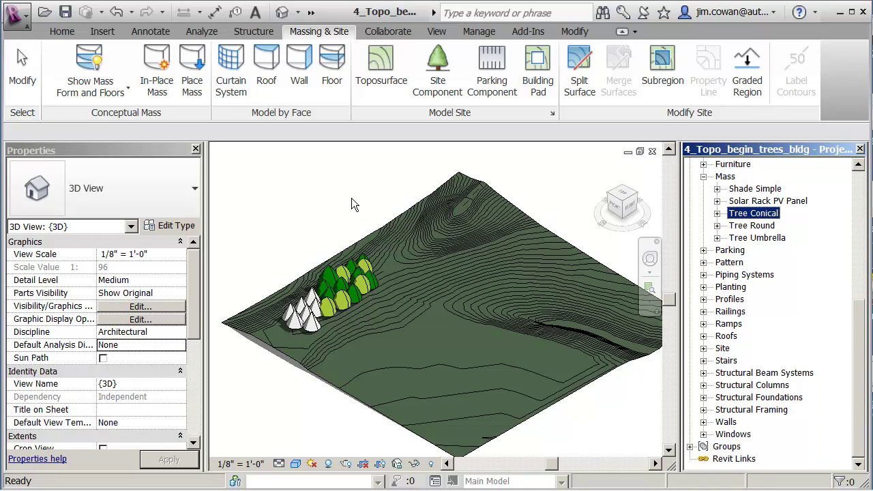
# Step: Collapse the Mass group and reopen the Site floor plan on the U-shaped building sketch
pyautogui.click(703, 177)
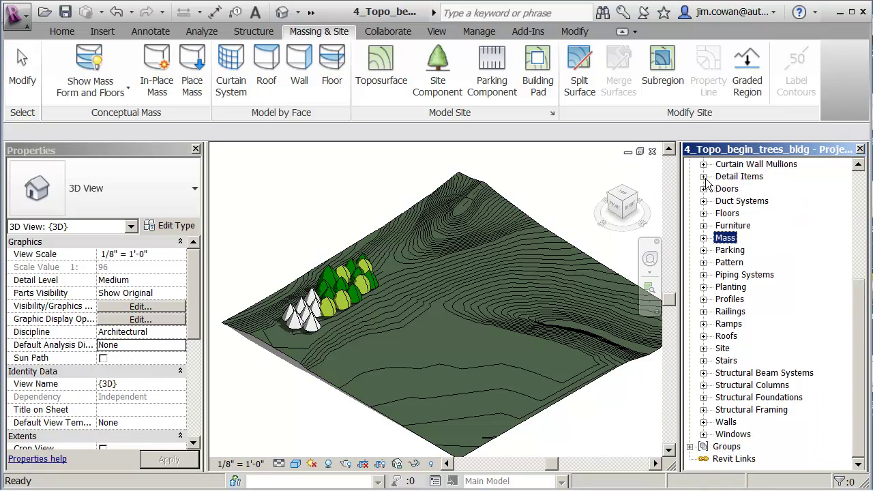
pyautogui.moveTo(861, 307); pyautogui.dragTo(857, 187)
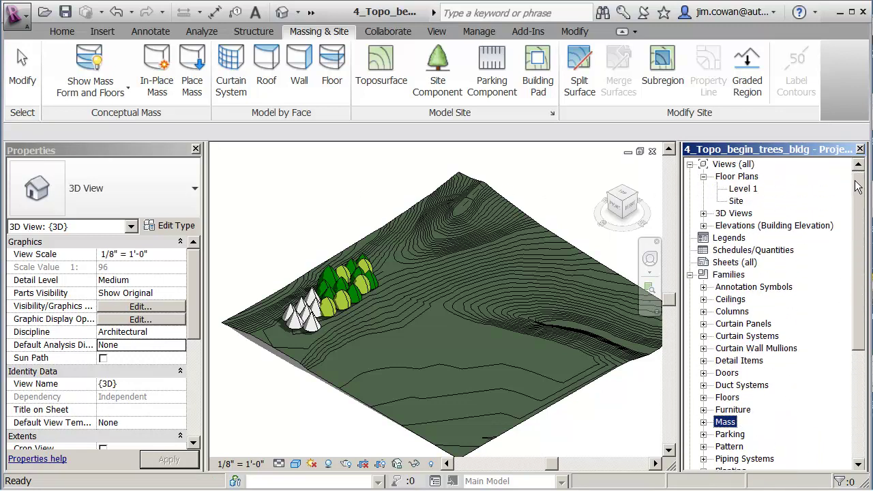
pyautogui.doubleClick(735, 204)
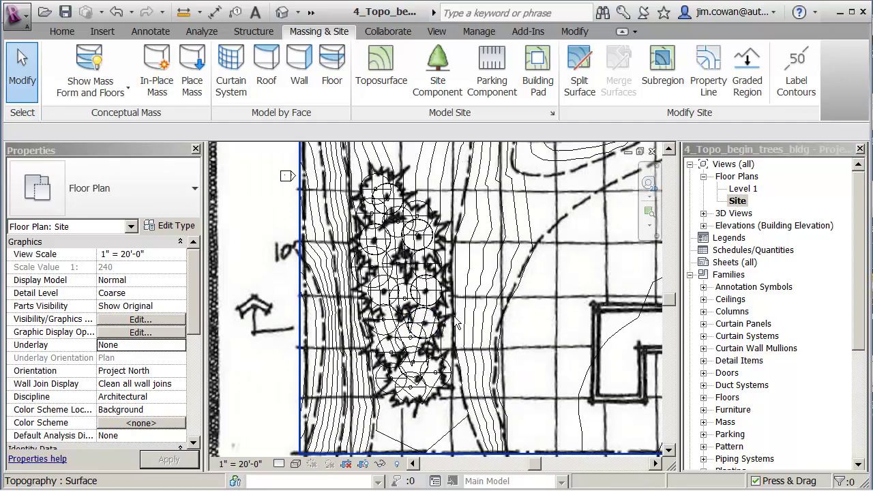
pyautogui.scroll(-5, 467, 322)
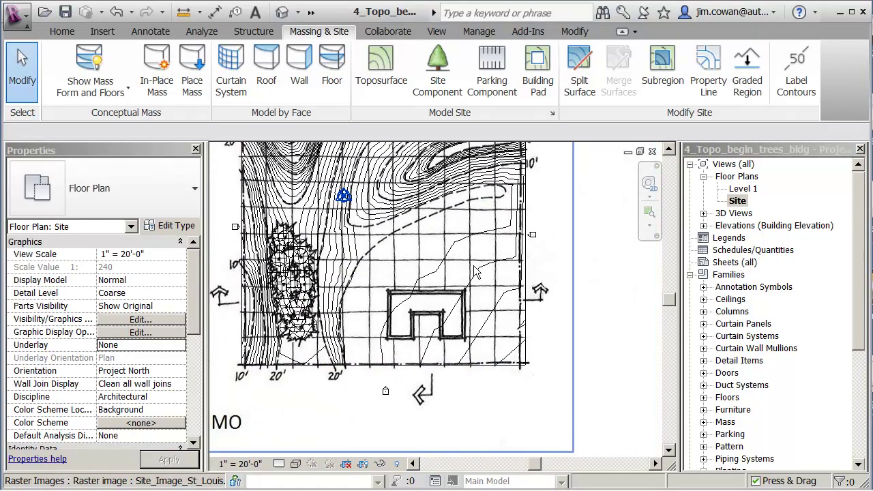
pyautogui.scroll(3, 420, 297)
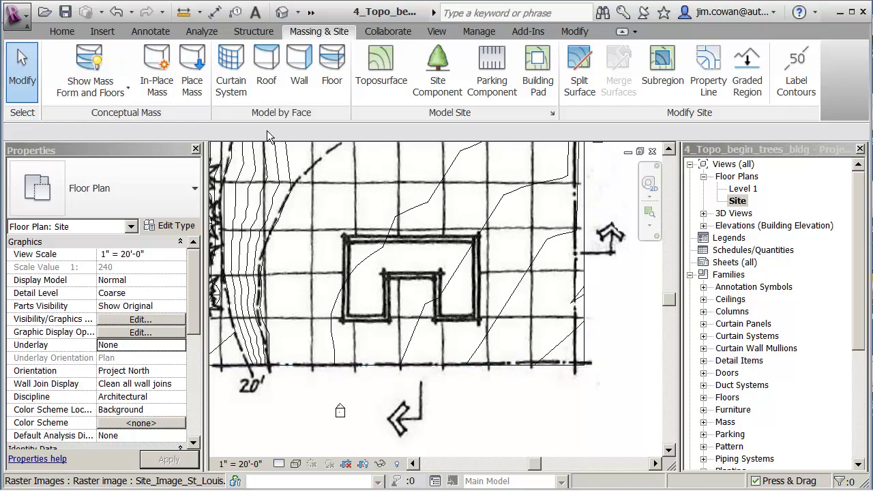
# Step: Load the Building.rfa mass family from the Class folder into the project
pyautogui.click(474, 33)
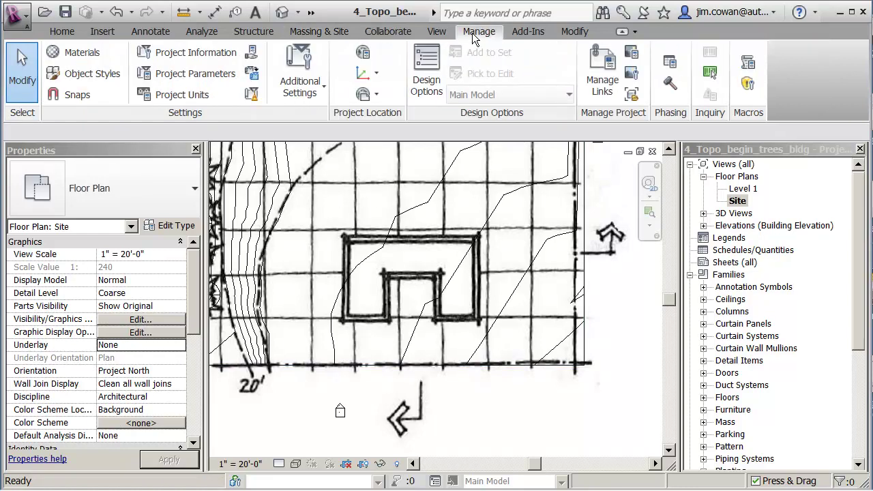
pyautogui.click(103, 32)
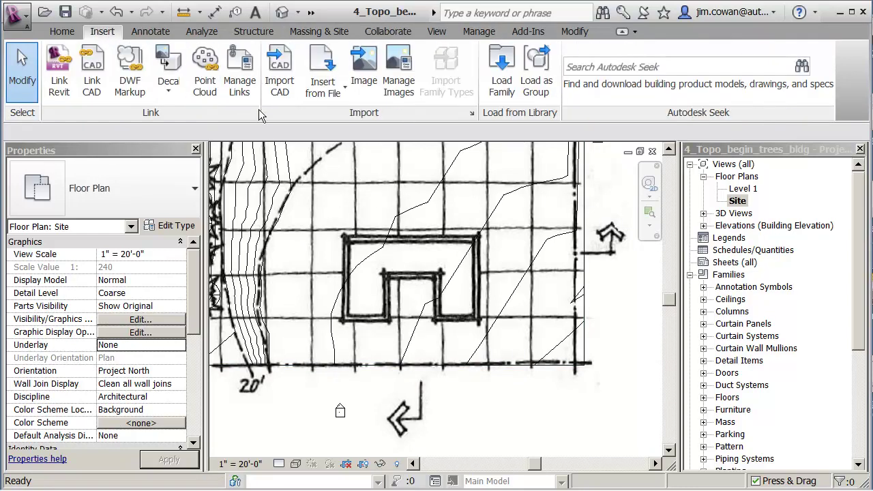
pyautogui.click(501, 88)
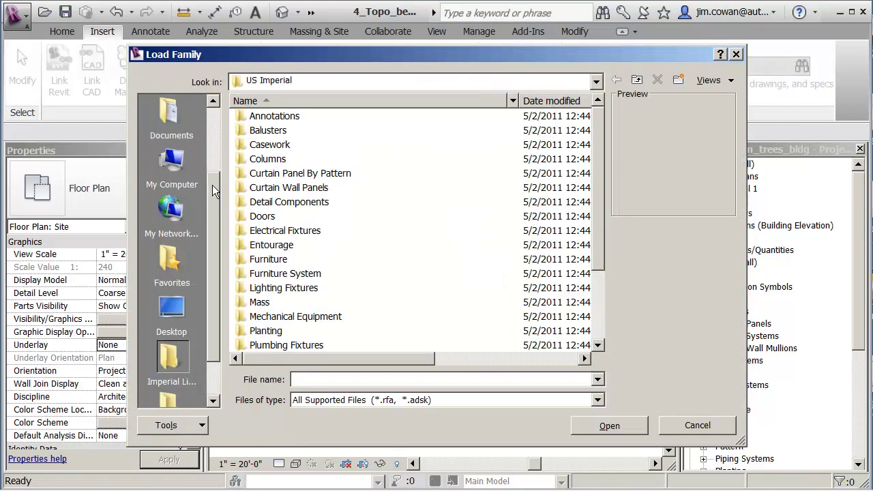
pyautogui.moveTo(210, 175); pyautogui.dragTo(194, 106)
pyautogui.click(170, 115)
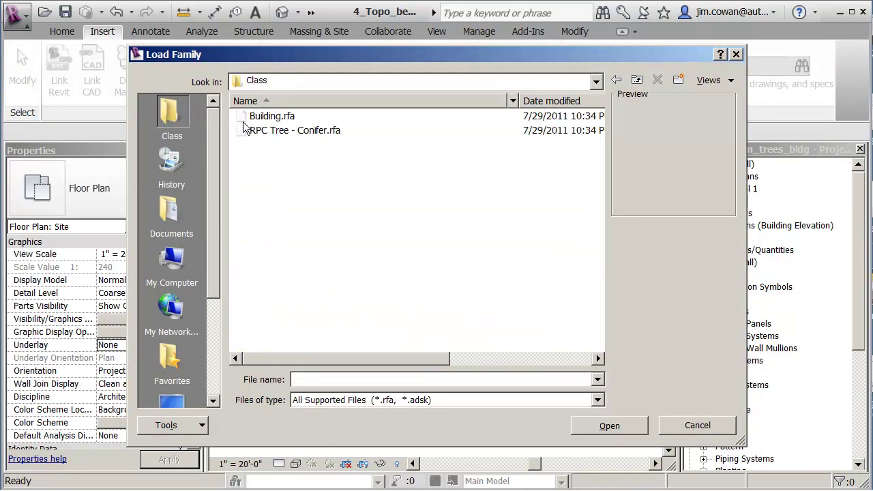
pyautogui.click(244, 117)
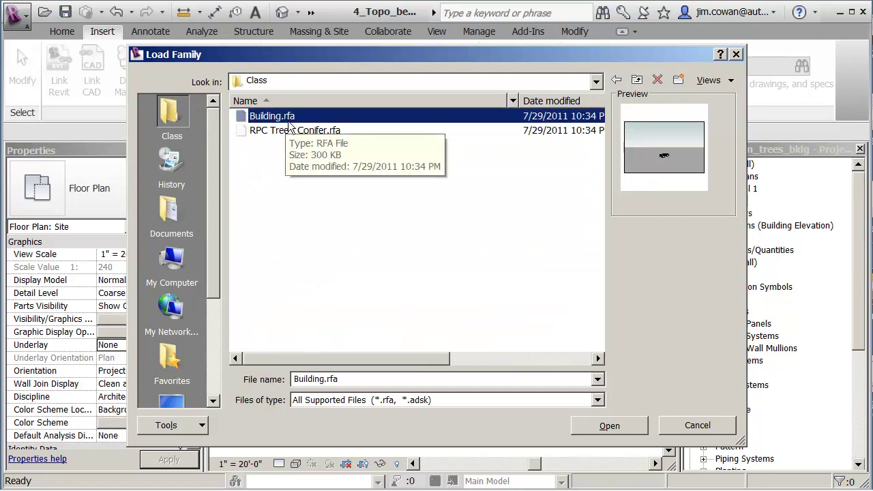
pyautogui.click(610, 425)
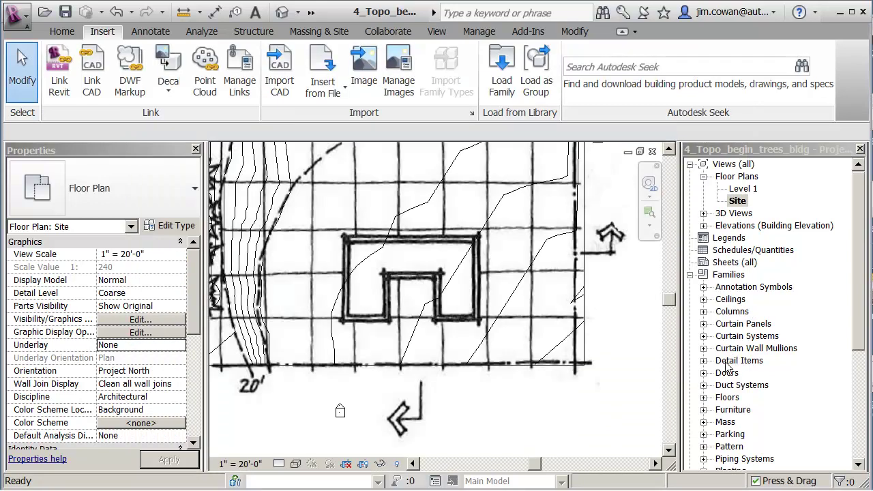
# Step: Expand Mass > Building in the Project Browser and drag the Building type into the site plan
pyautogui.click(862, 255)
pyautogui.scroll(-5, 729, 263)
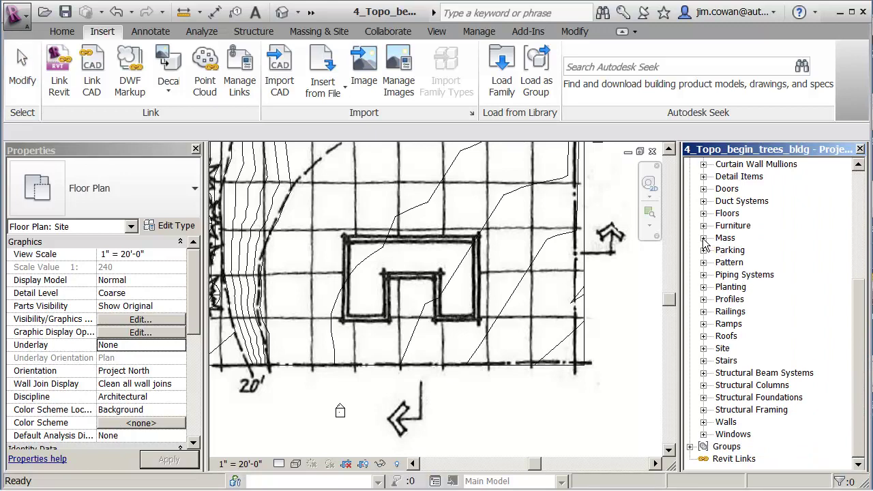
pyautogui.click(703, 238)
pyautogui.click(717, 251)
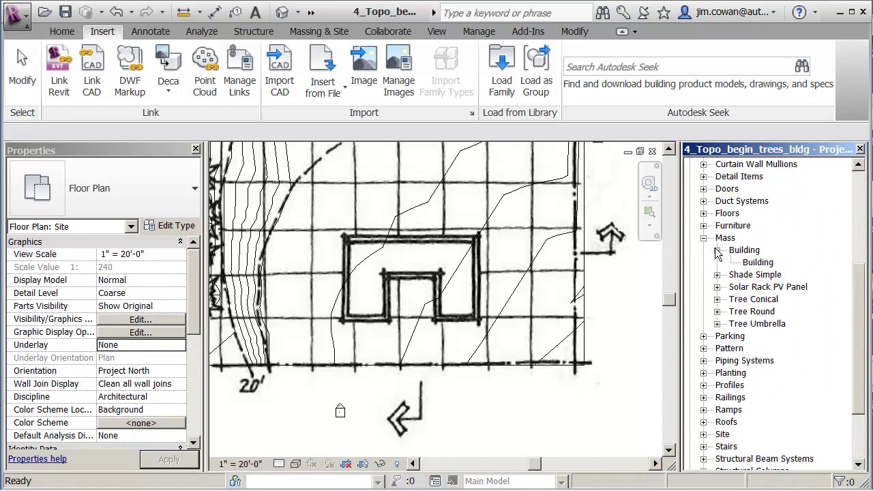
pyautogui.click(757, 262)
pyautogui.moveTo(756, 268); pyautogui.dragTo(617, 276)
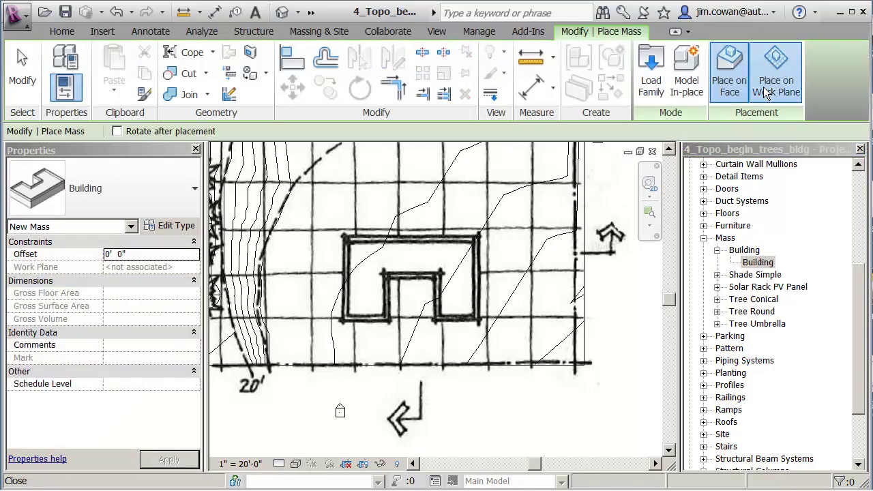
# Step: Place the Building mass on the Level 1 work plane over the U-shaped outline, then finish placing
pyautogui.click(773, 86)
pyautogui.scroll(2, 423, 269)
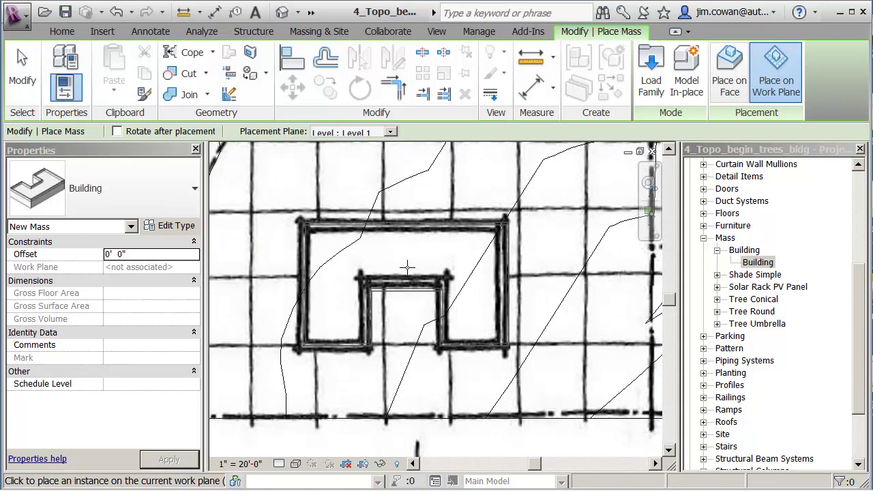
pyautogui.click(407, 266)
pyautogui.scroll(-3, 406, 272)
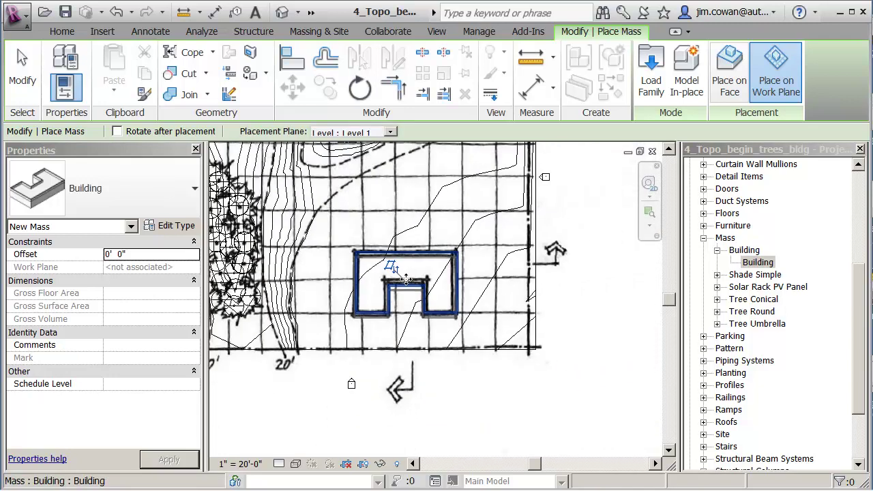
pyautogui.scroll(-5, 406, 280)
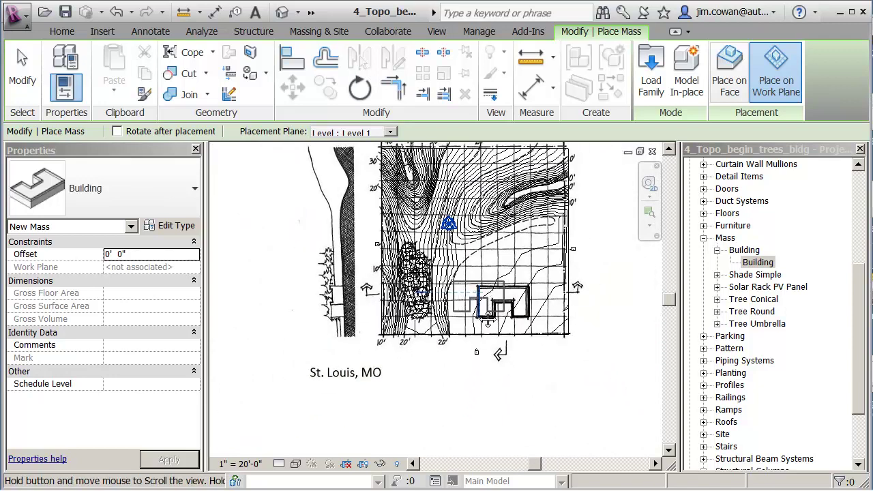
pyautogui.moveTo(481, 335); pyautogui.dragTo(472, 366, button='middle')
pyautogui.scroll(-2, 409, 327)
pyautogui.press('Escape')
pyautogui.press('Escape')
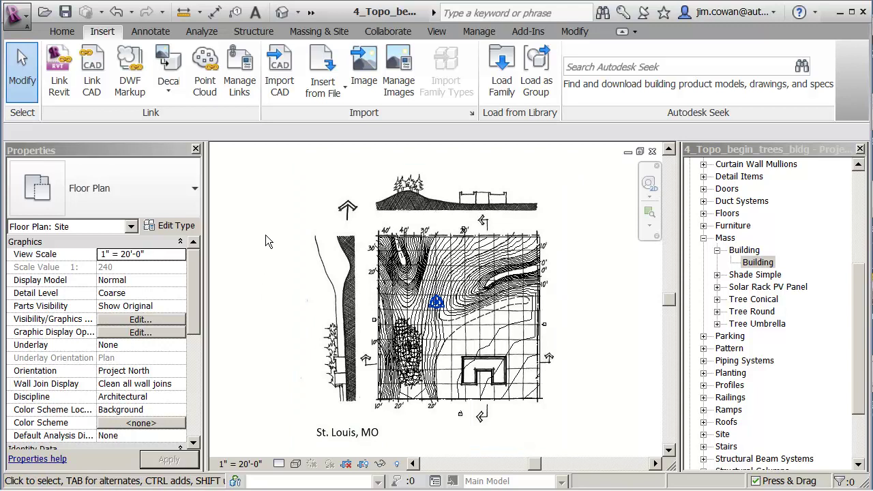
# Step: Open the Location Weather and Site settings, which currently show Boston, MA, USA
pyautogui.click(477, 33)
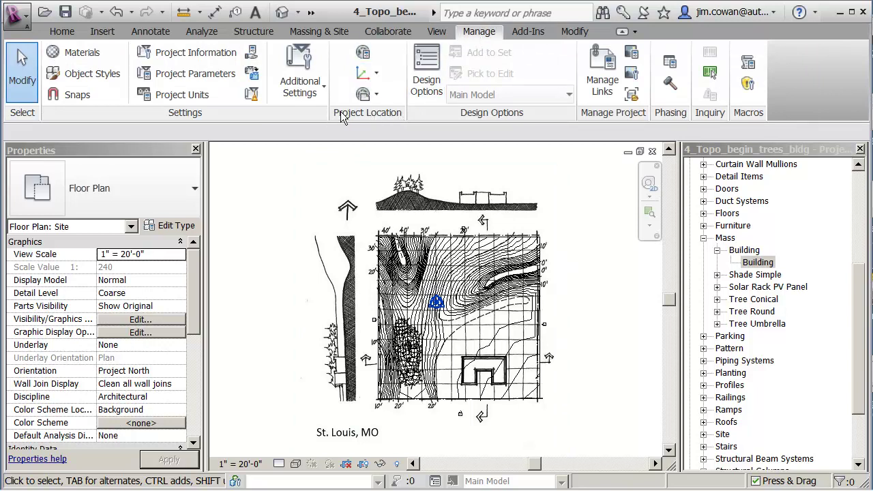
pyautogui.click(362, 53)
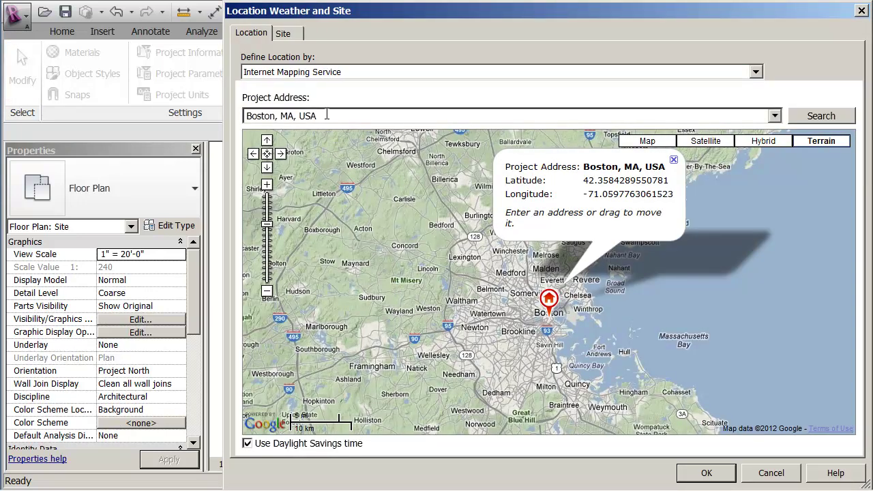
# Step: Replace the Boston project address with St Louis, MO, USA
pyautogui.click(327, 115)
pyautogui.write('St Louis')
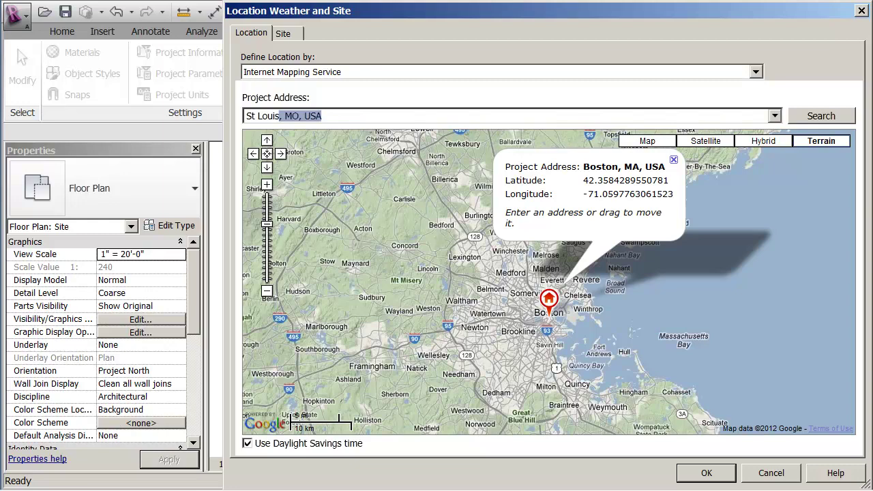
pyautogui.press('Return')
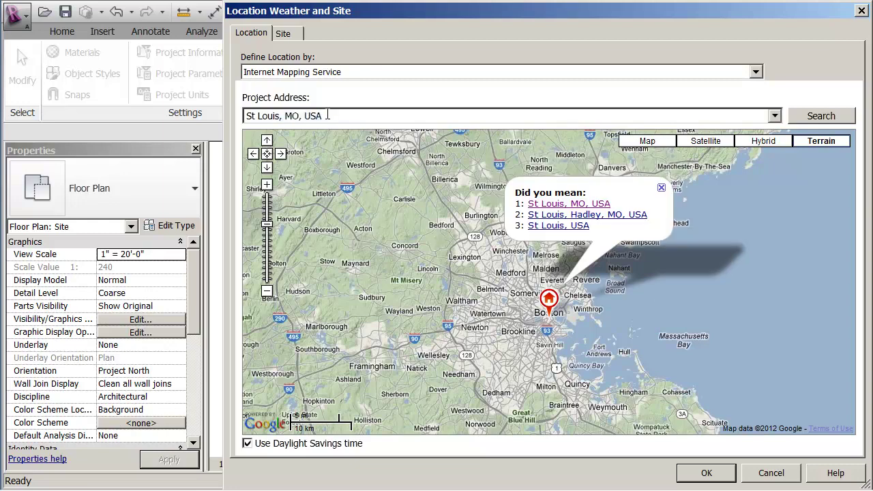
pyautogui.click(558, 205)
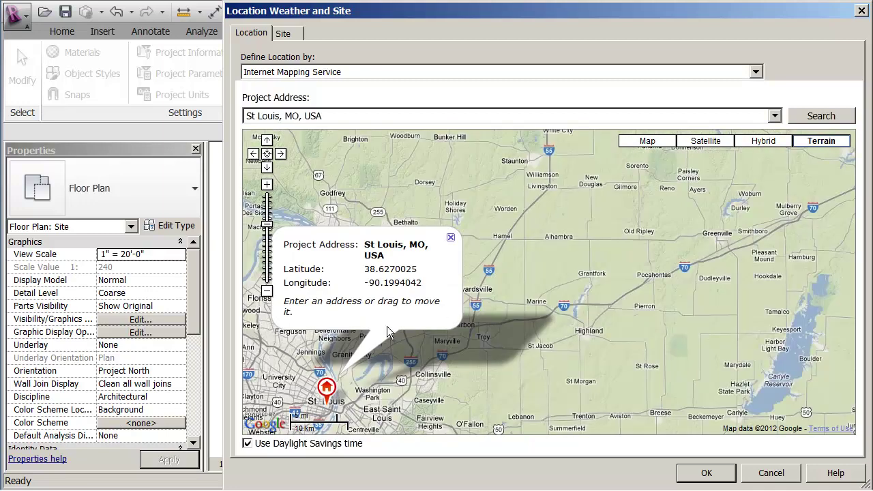
# Step: Move the location marker just south of St Louis toward Mehlville and confirm the location
pyautogui.moveTo(387, 384); pyautogui.dragTo(616, 248)
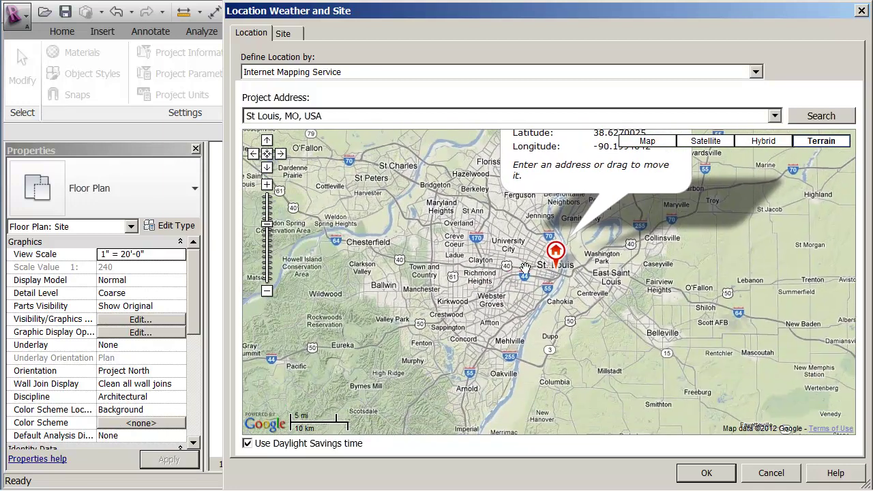
pyautogui.moveTo(558, 271)
pyautogui.mouseDown()
pyautogui.moveTo(475, 265)
pyautogui.moveTo(461, 285)
pyautogui.moveTo(549, 273)
pyautogui.moveTo(445, 303)
pyautogui.moveTo(537, 278)
pyautogui.moveTo(542, 257)
pyautogui.moveTo(543, 266)
pyautogui.mouseUp()
pyautogui.click(546, 270)
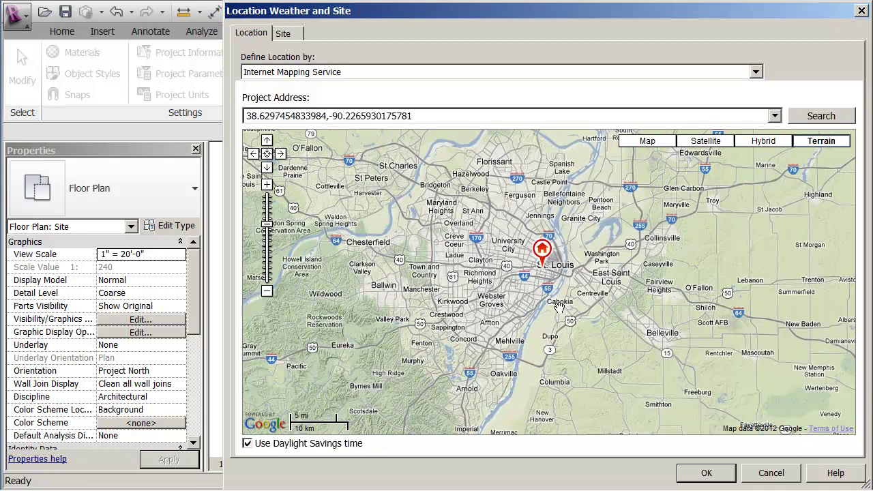
pyautogui.click(543, 271)
pyautogui.moveTo(543, 271)
pyautogui.mouseDown()
pyautogui.moveTo(518, 335)
pyautogui.moveTo(524, 329)
pyautogui.mouseUp()
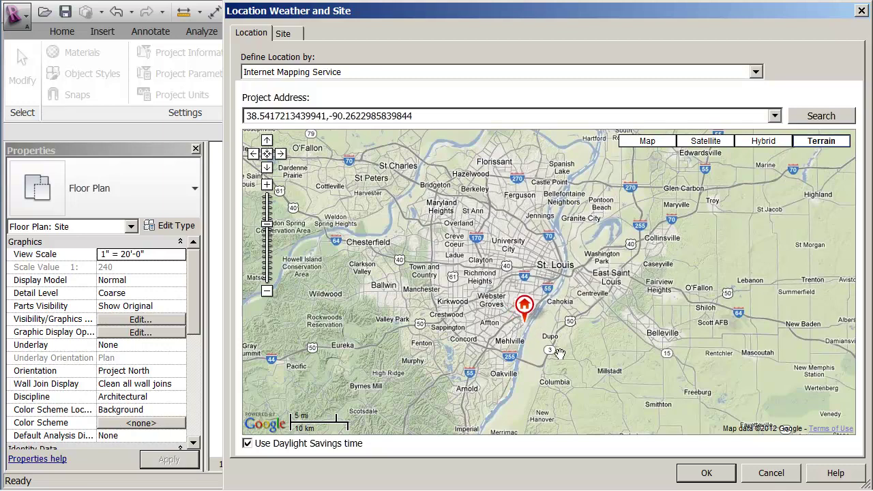
pyautogui.click(709, 473)
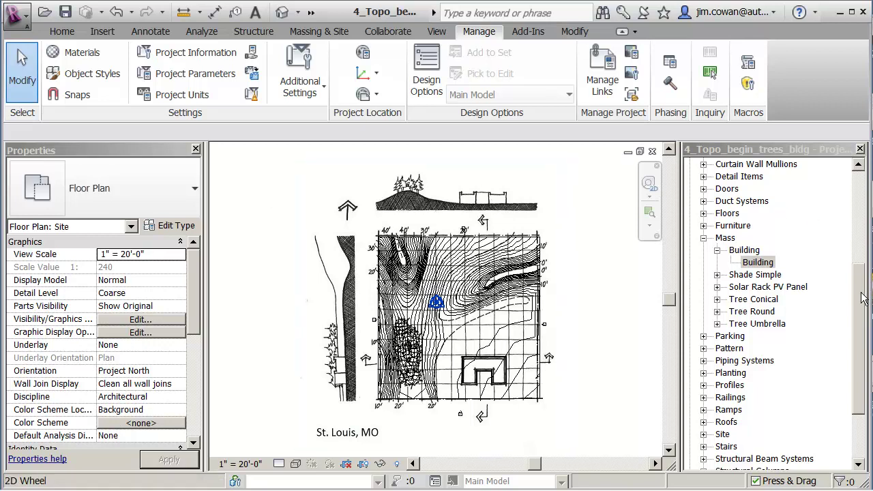
# Step: Expand 3D Views in the Project Browser to list the six sun-study views and {3D}
pyautogui.click(757, 262)
pyautogui.scroll(5, 782, 225)
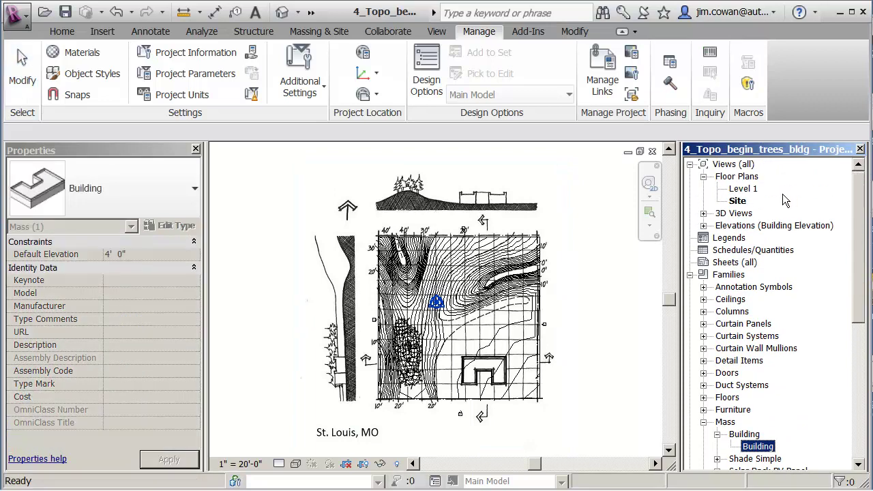
pyautogui.click(702, 214)
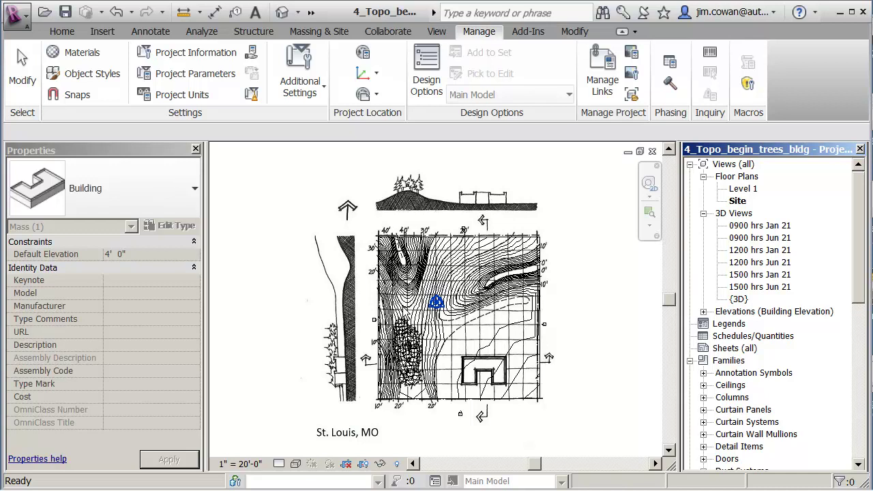
# Step: Delete the Site_Image_St_Louis.JPG raster image and recentre the view on the topo surface
pyautogui.click(251, 250)
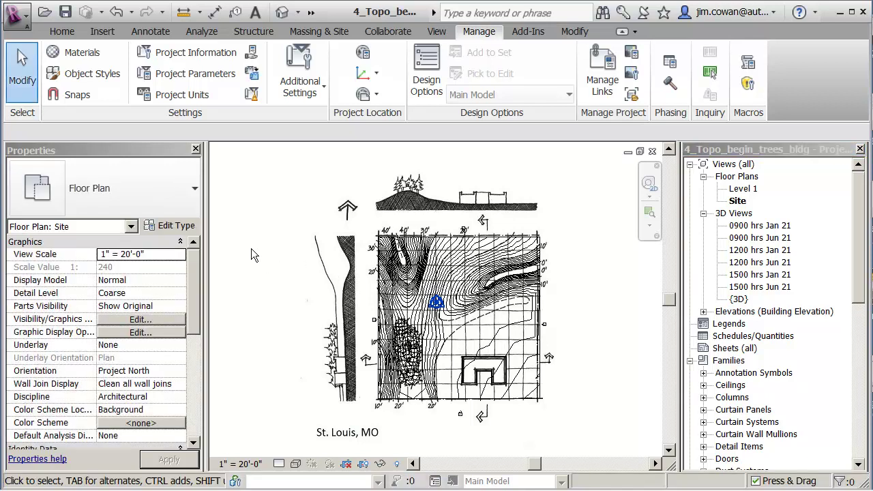
pyautogui.click(315, 253)
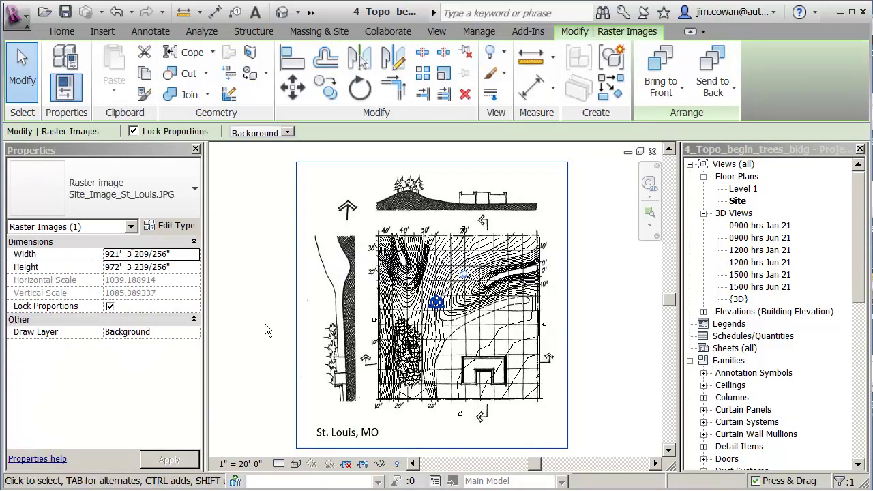
pyautogui.press('Delete')
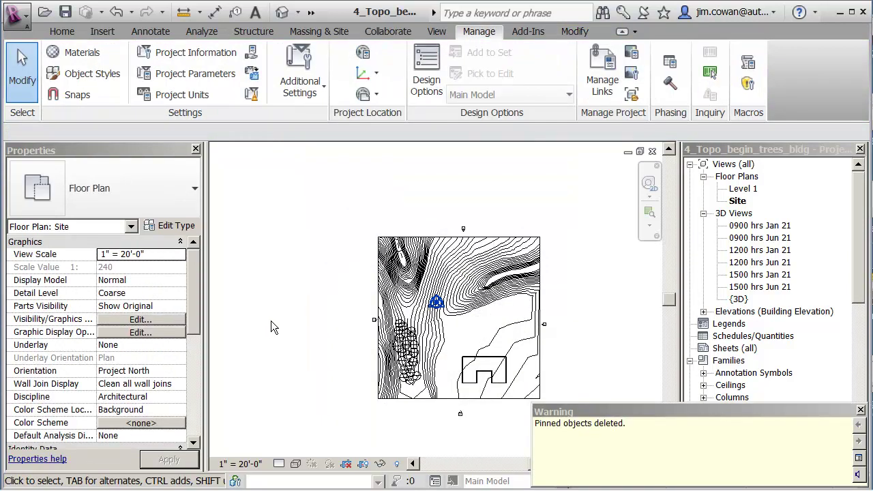
pyautogui.moveTo(285, 298); pyautogui.dragTo(224, 279, button='middle')
pyautogui.scroll(2, 254, 269)
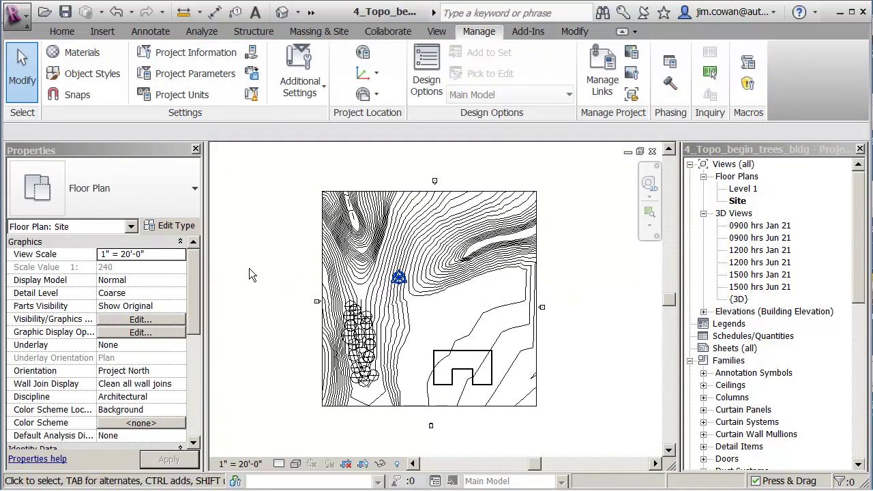